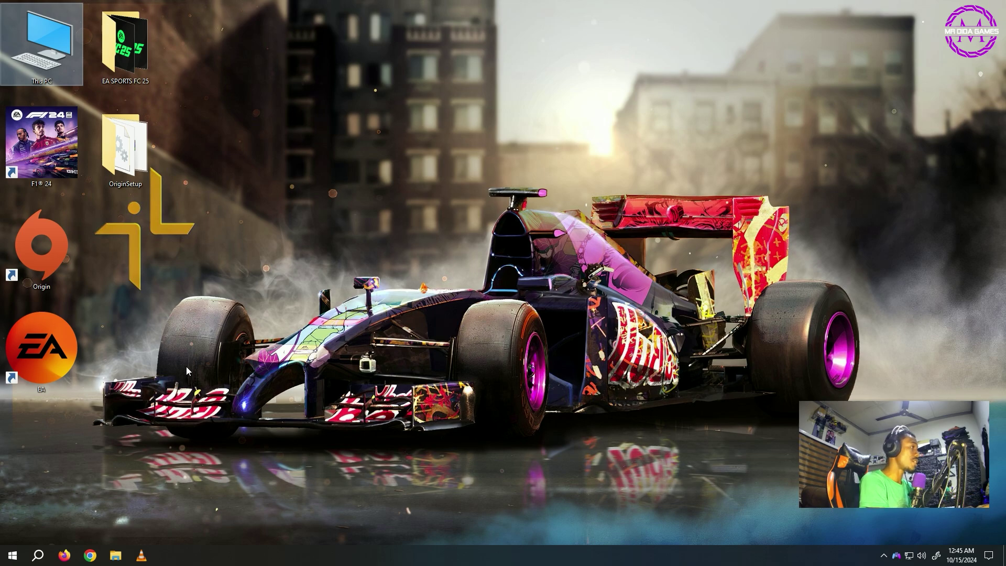
{"action": "double_click", "coordinate": [134, 150]}
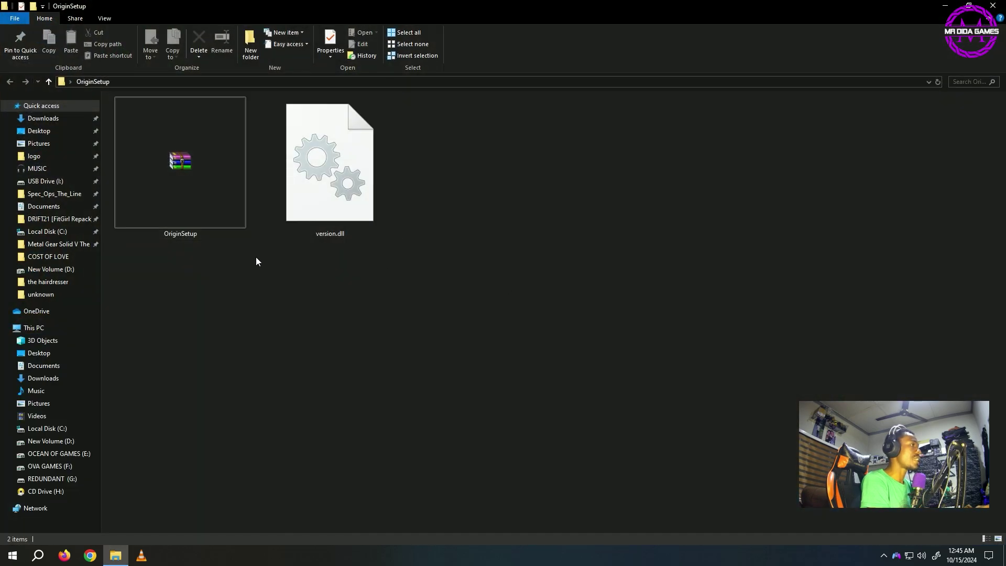
{"action": "left_click", "coordinate": [194, 219]}
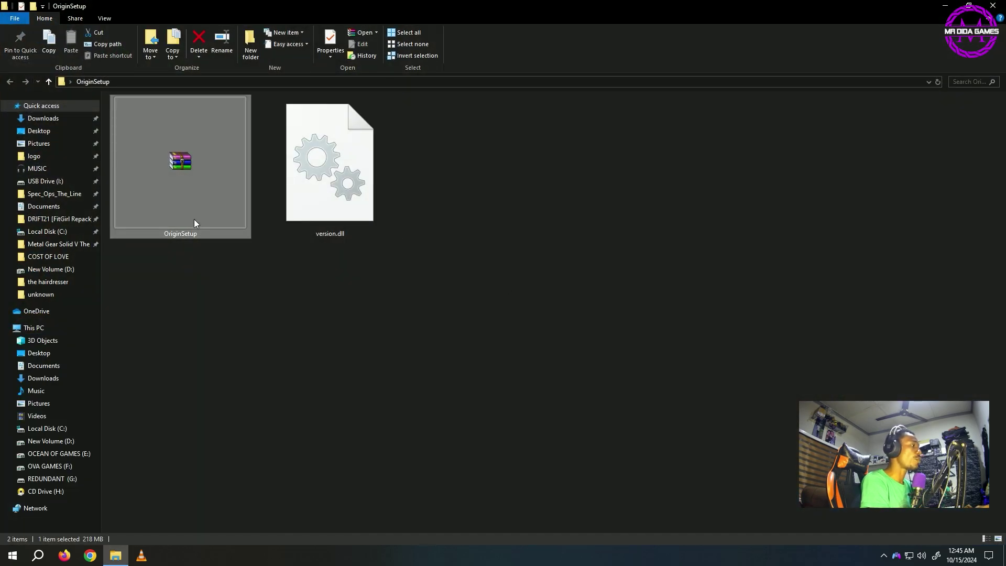
{"action": "left_click", "coordinate": [345, 224]}
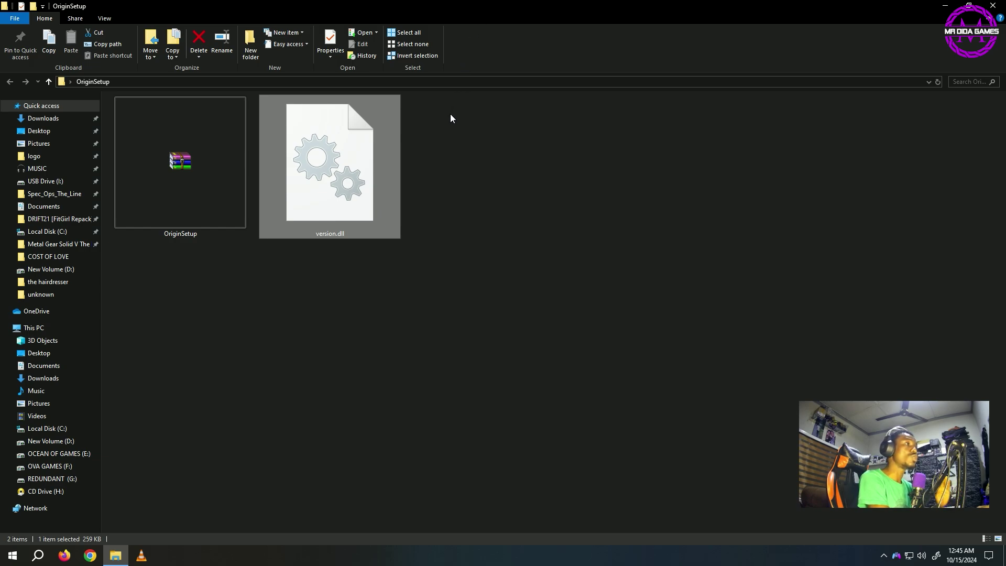
{"action": "left_click", "coordinate": [213, 171]}
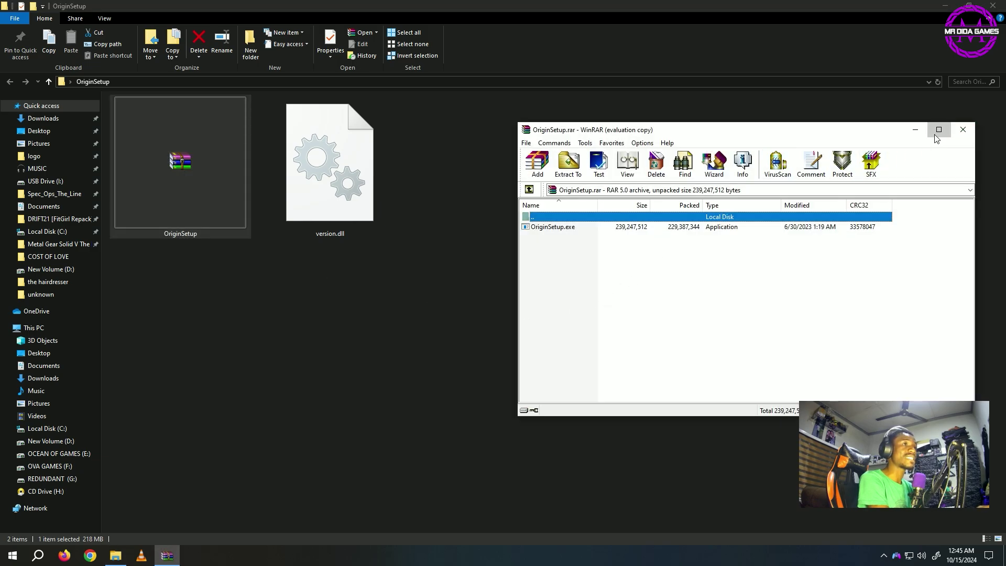
In the maximized WinRAR window, dismiss the licence reminder and run OriginSetup.exe from the archive.
{"action": "left_click", "coordinate": [937, 131]}
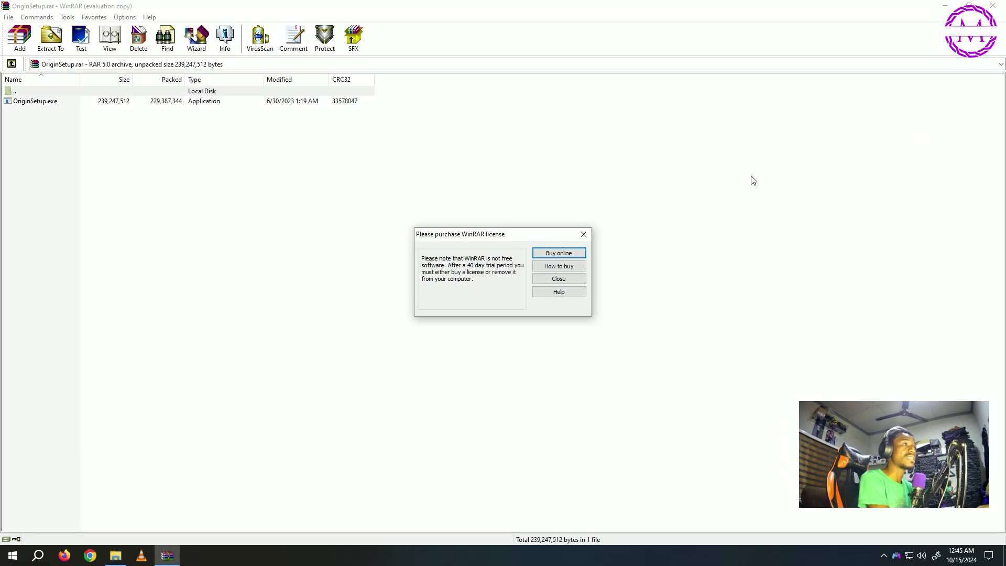
{"action": "left_click", "coordinate": [588, 236]}
{"action": "left_click", "coordinate": [45, 104]}
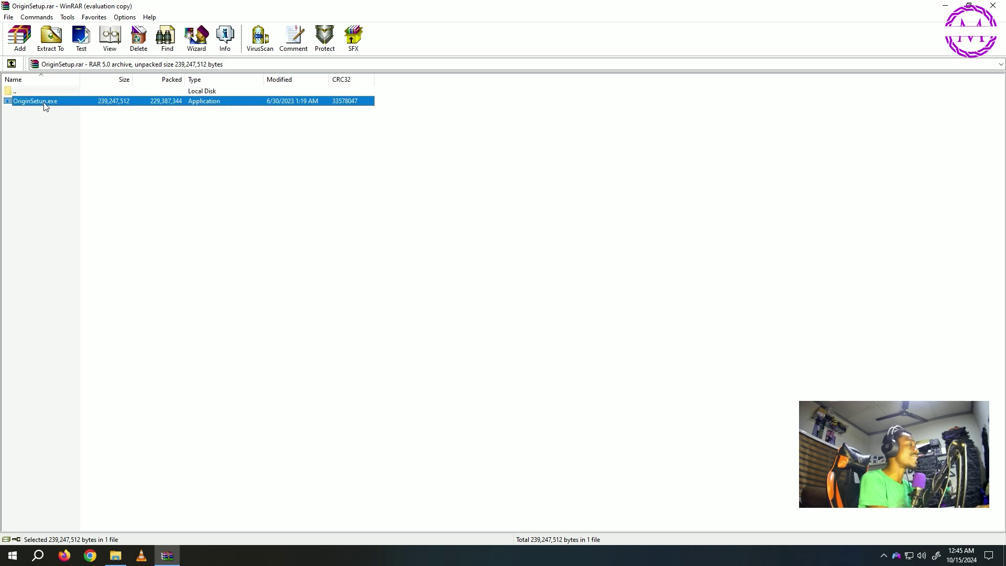
{"action": "double_click", "coordinate": [45, 103]}
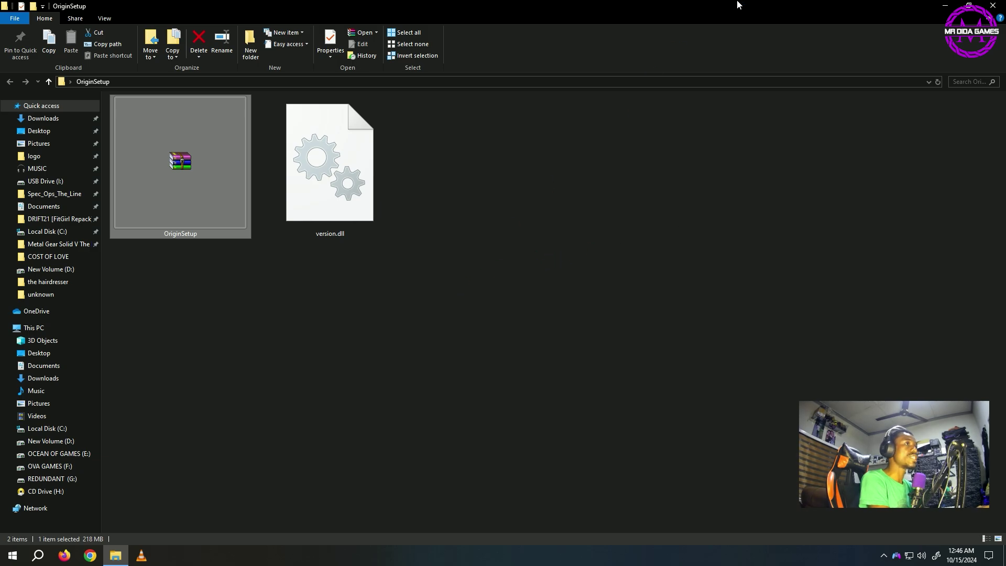
{"action": "double_click", "coordinate": [739, 6]}
Refresh the desktop icons and minimize the OriginSetup folder window.
{"action": "right_click", "coordinate": [688, 39]}
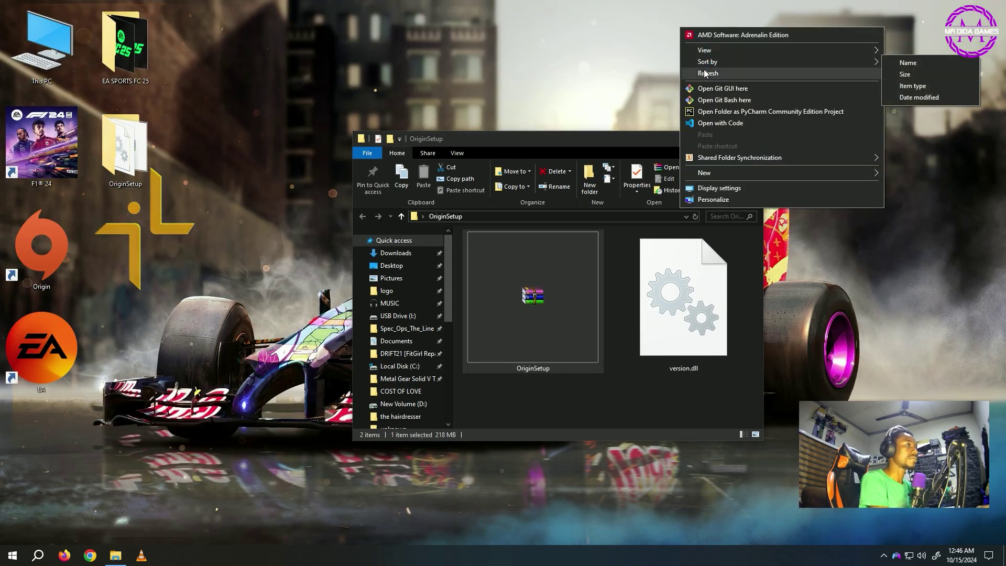
{"action": "left_click", "coordinate": [693, 74]}
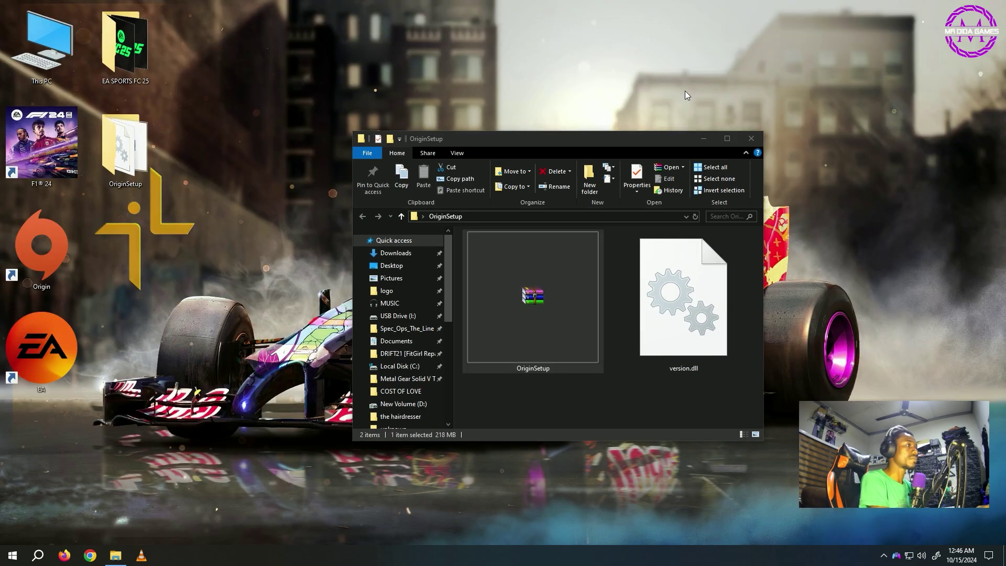
{"action": "left_click", "coordinate": [703, 139]}
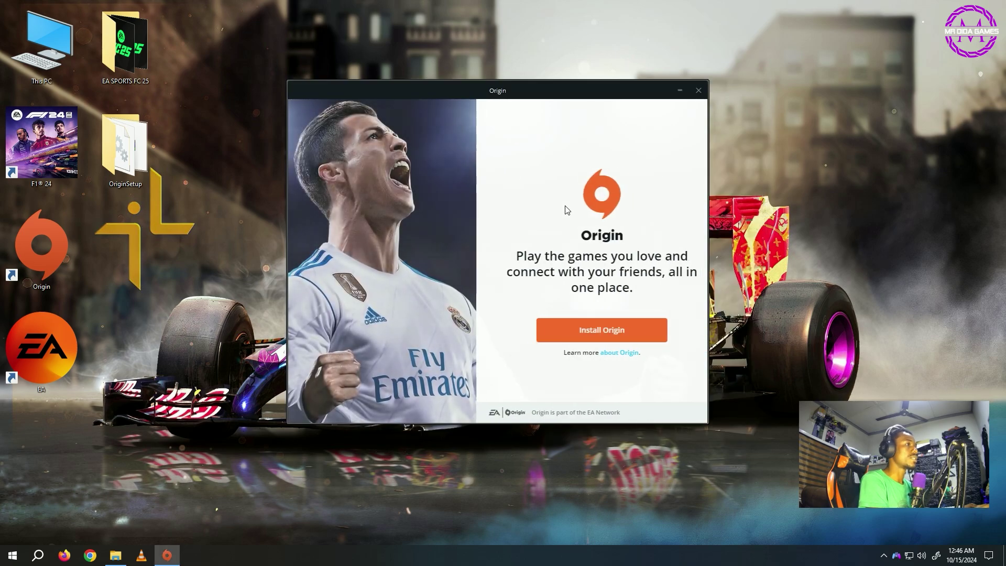
Install Origin with 'Run Origin when Windows starts' unticked and the licence agreement accepted.
{"action": "left_click", "coordinate": [567, 333]}
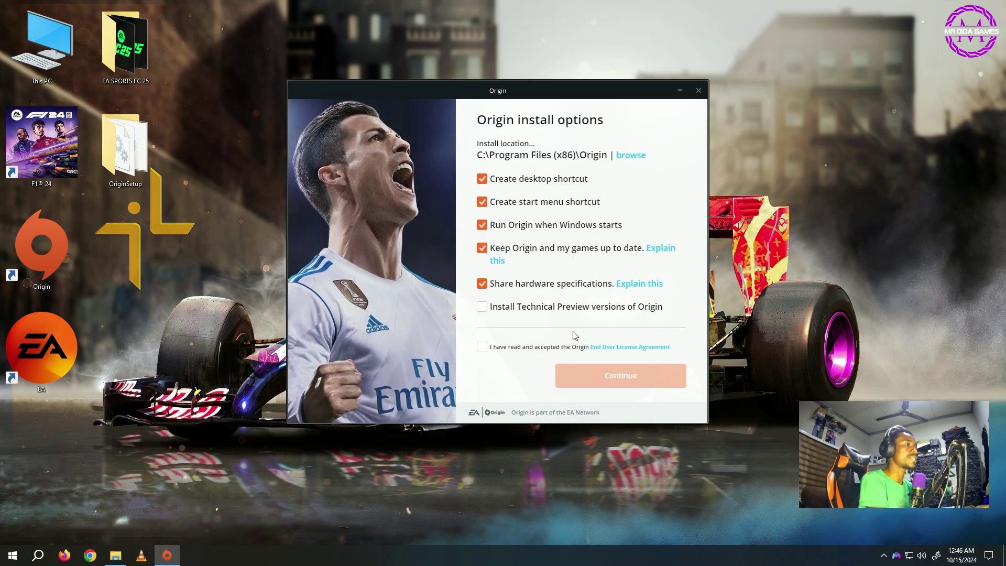
{"action": "left_click", "coordinate": [483, 226]}
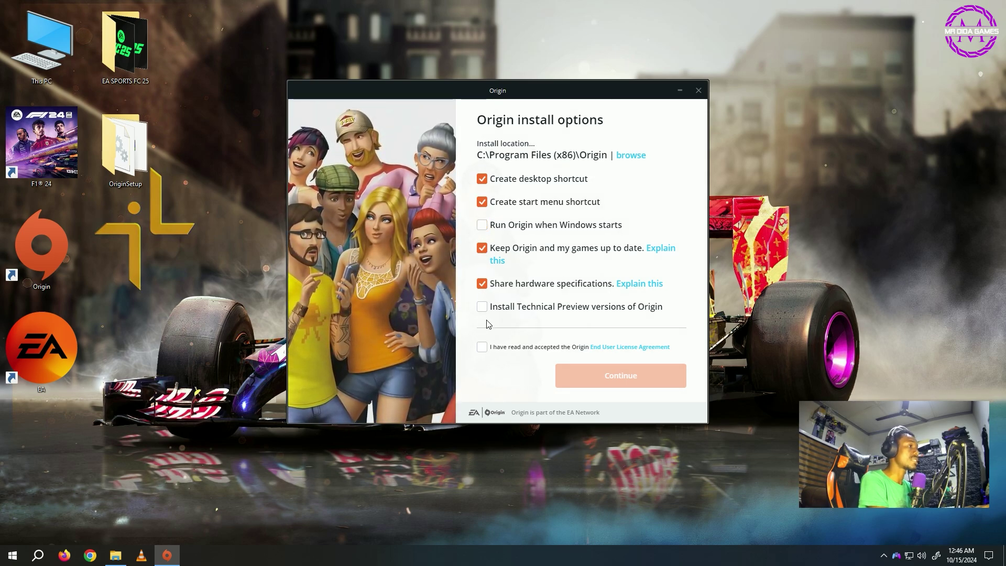
{"action": "left_click", "coordinate": [483, 348]}
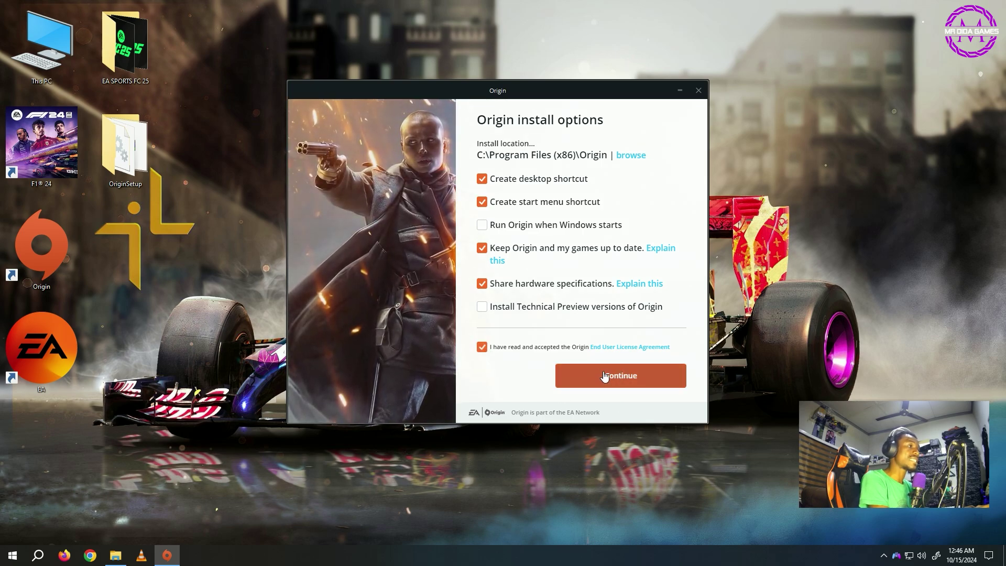
{"action": "left_click", "coordinate": [605, 376]}
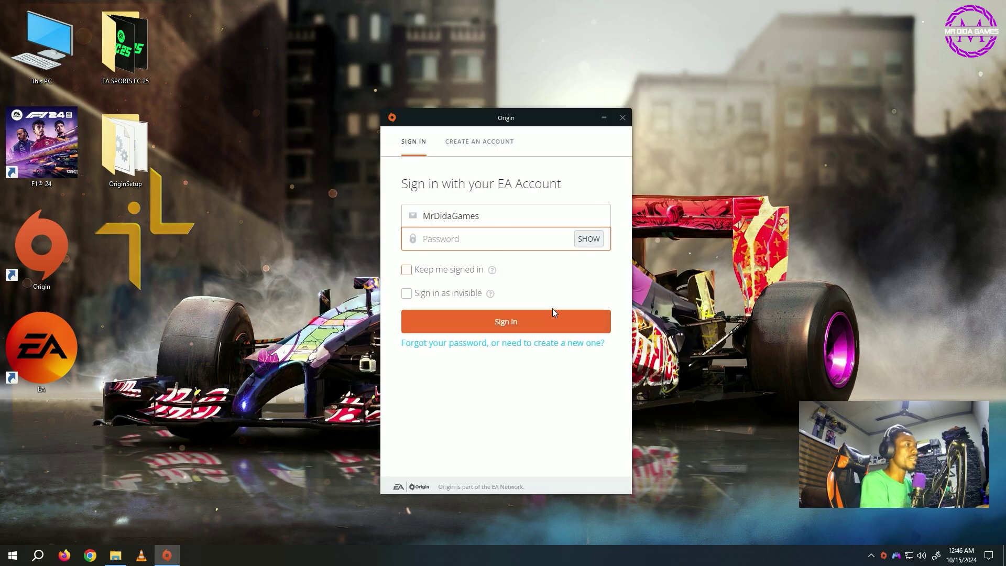
Clear the saved account ID from the sign-in field and close the sign-in window.
{"action": "left_click_drag", "start_coordinate": [556, 220], "coordinate": [345, 208]}
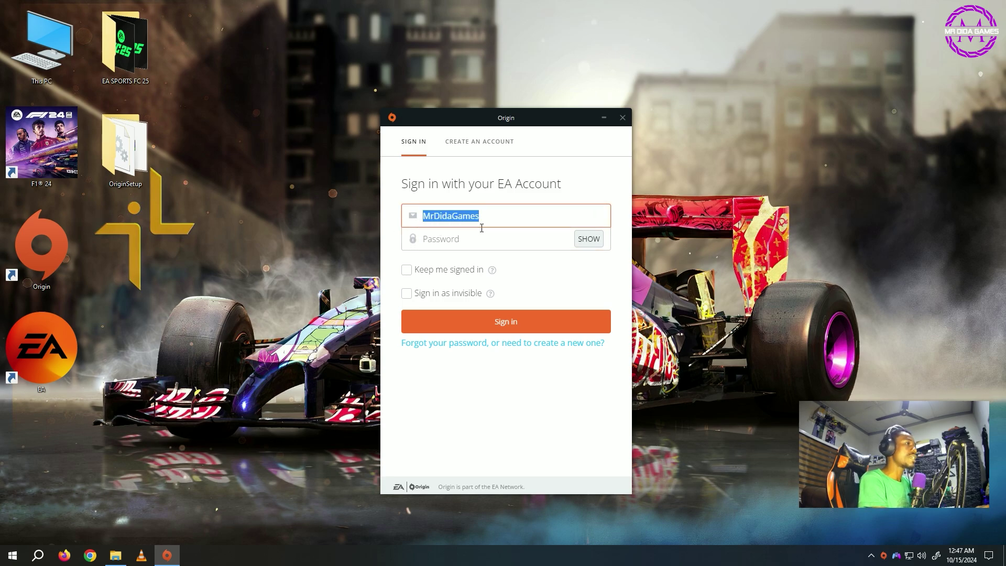
{"action": "key", "text": "BackSpace"}
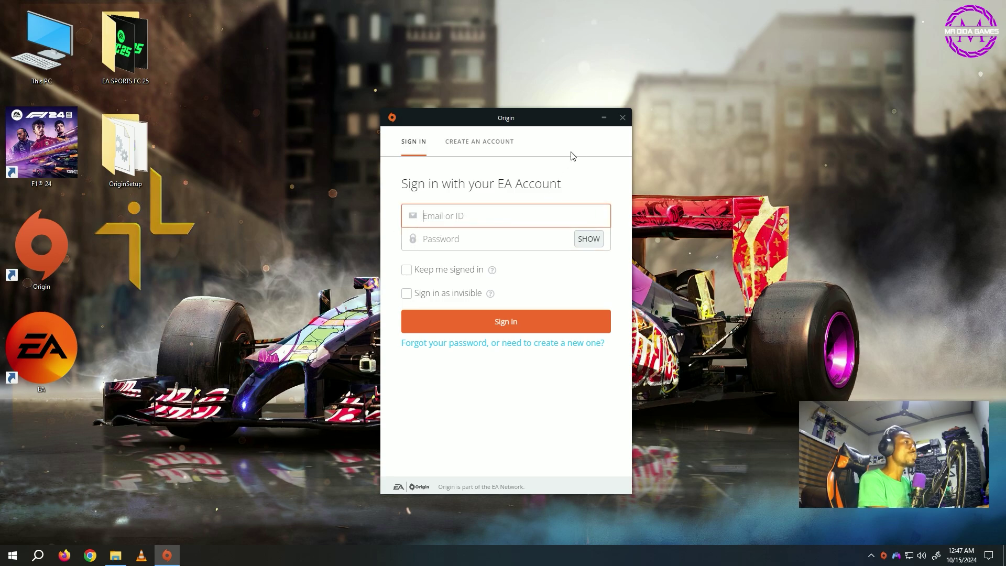
{"action": "left_click", "coordinate": [623, 118]}
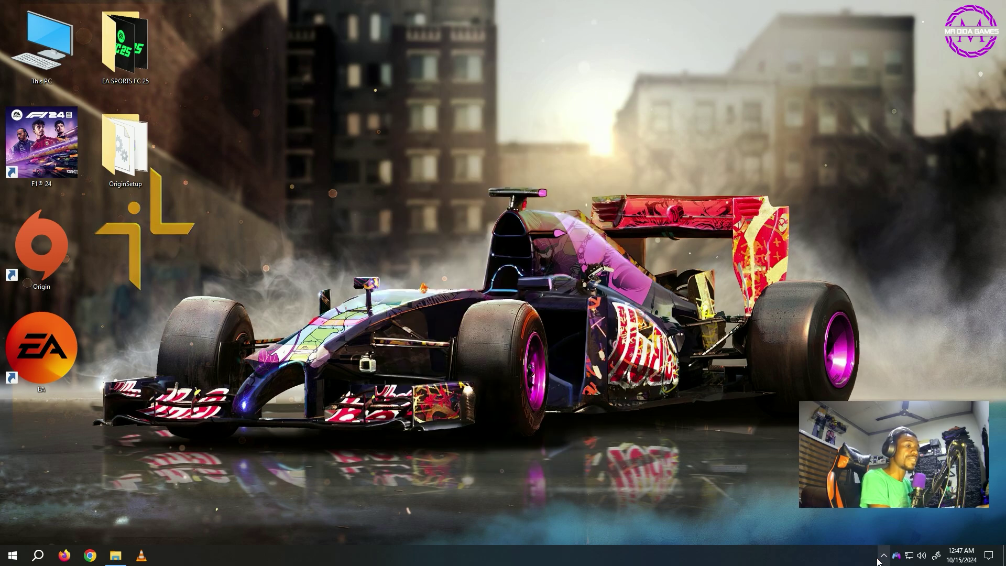
Relaunch Origin from the desktop, then cancel the installation after error 20:403.
{"action": "left_click", "coordinate": [882, 557]}
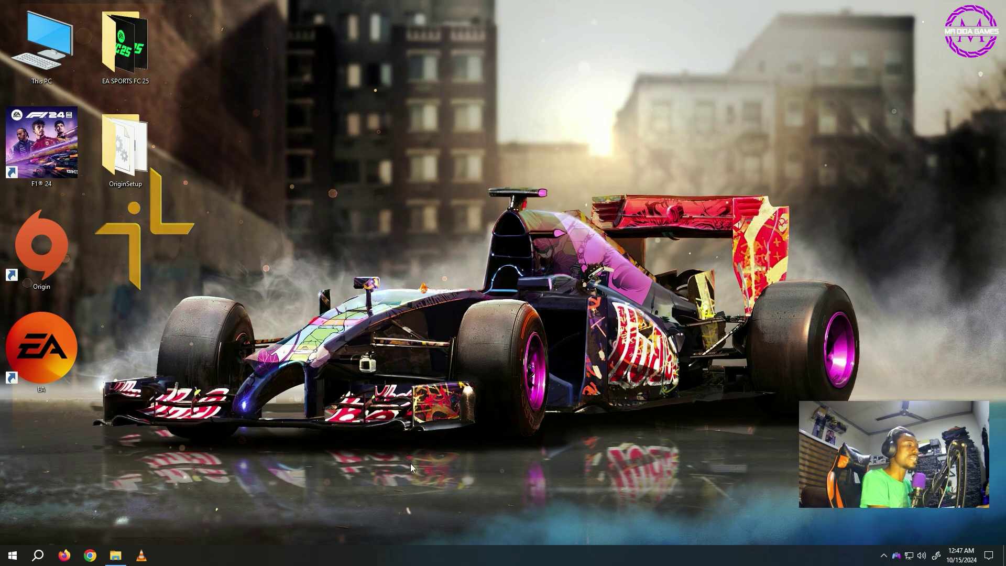
{"action": "double_click", "coordinate": [52, 270]}
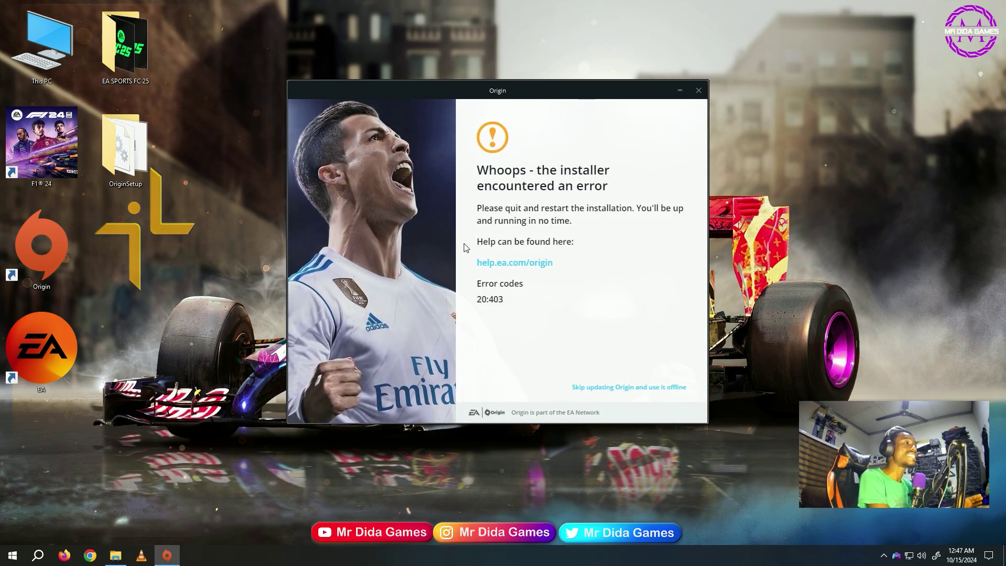
{"action": "left_click", "coordinate": [703, 93]}
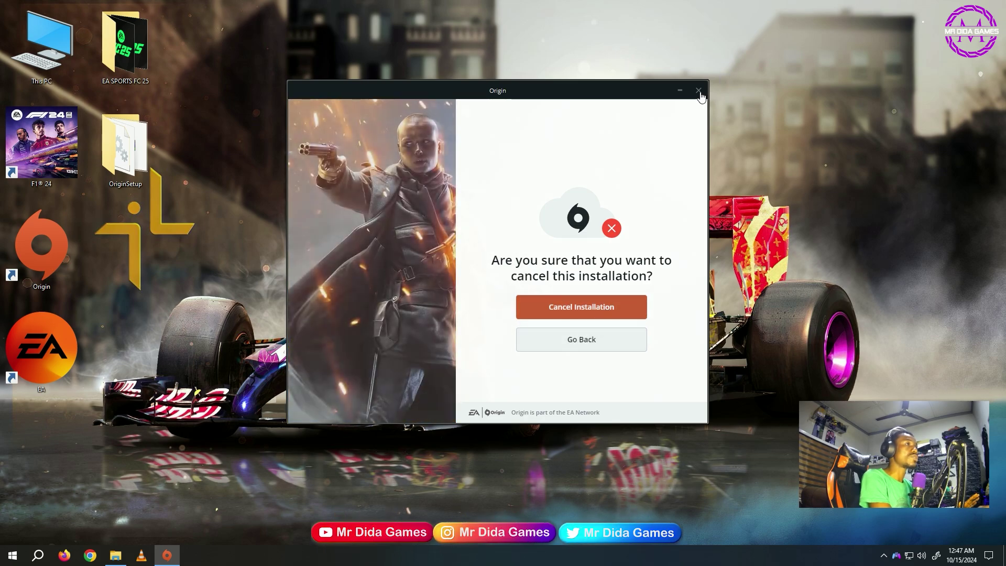
{"action": "left_click", "coordinate": [605, 311]}
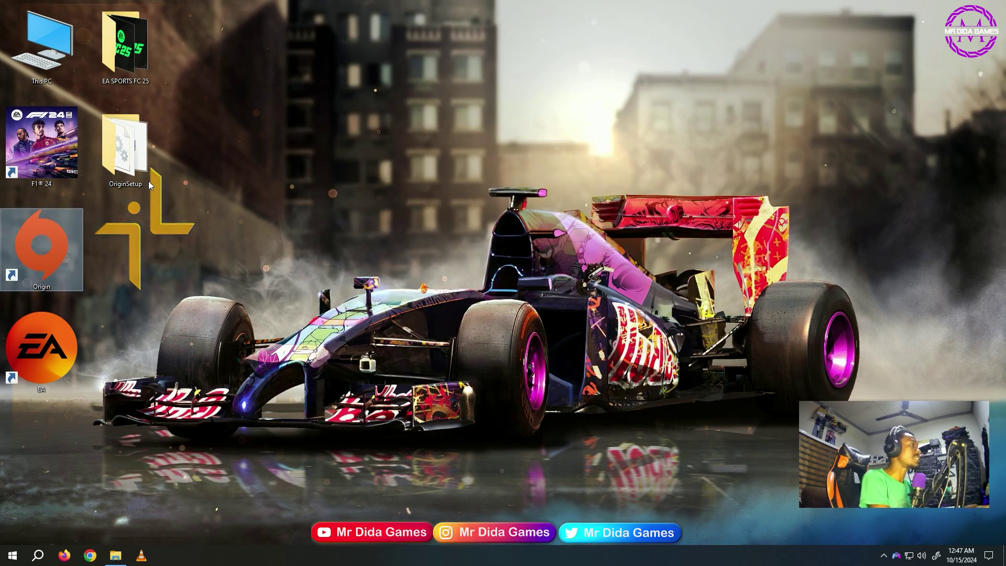
Reopen Origin to its 'online login currently unavailable' sign-in window, then close it.
{"action": "double_click", "coordinate": [121, 154]}
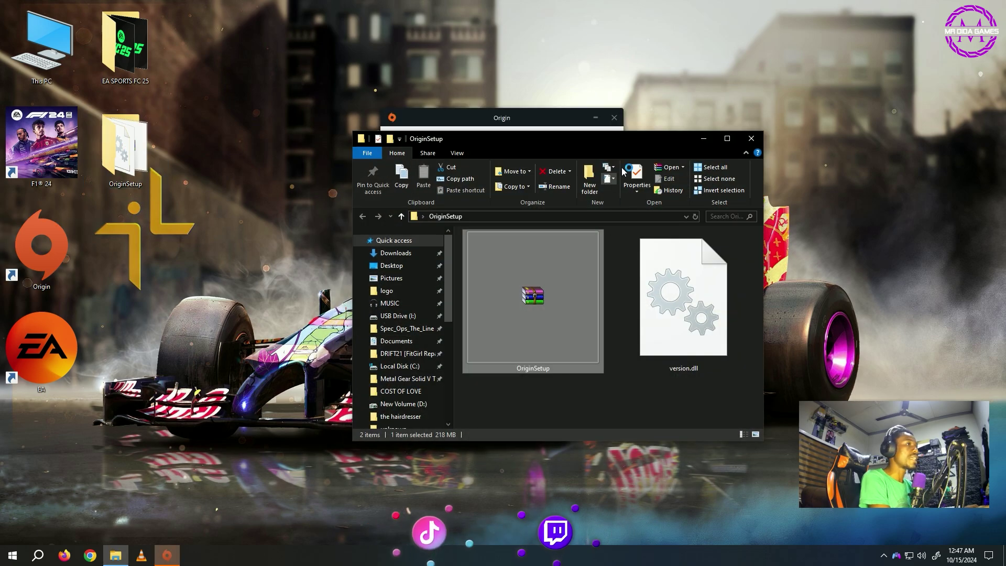
{"action": "left_click_drag", "start_coordinate": [591, 142], "coordinate": [139, 211]}
{"action": "left_click_drag", "start_coordinate": [467, 124], "coordinate": [486, 112]}
{"action": "left_click", "coordinate": [255, 210]}
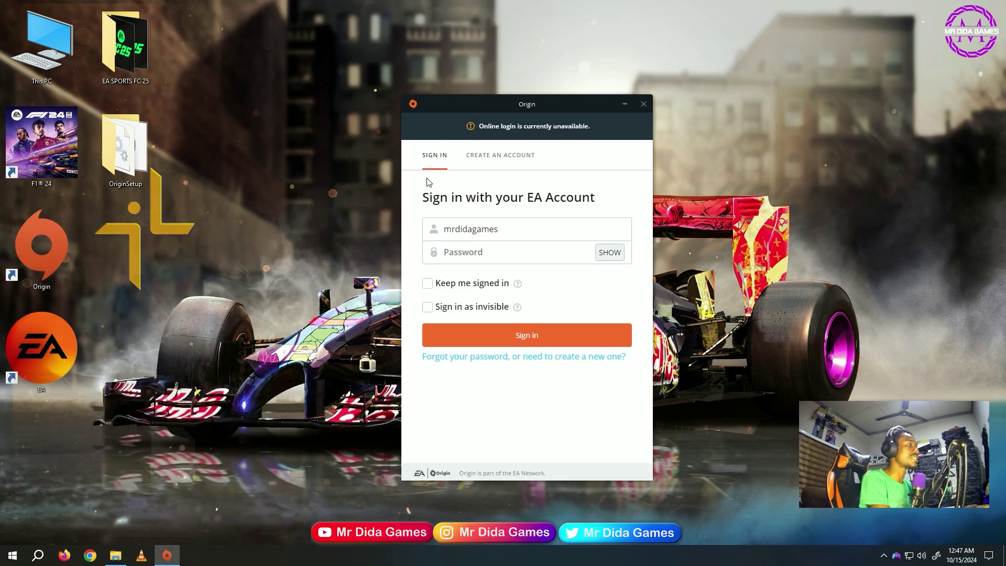
{"action": "left_click_drag", "start_coordinate": [553, 105], "coordinate": [549, 90]}
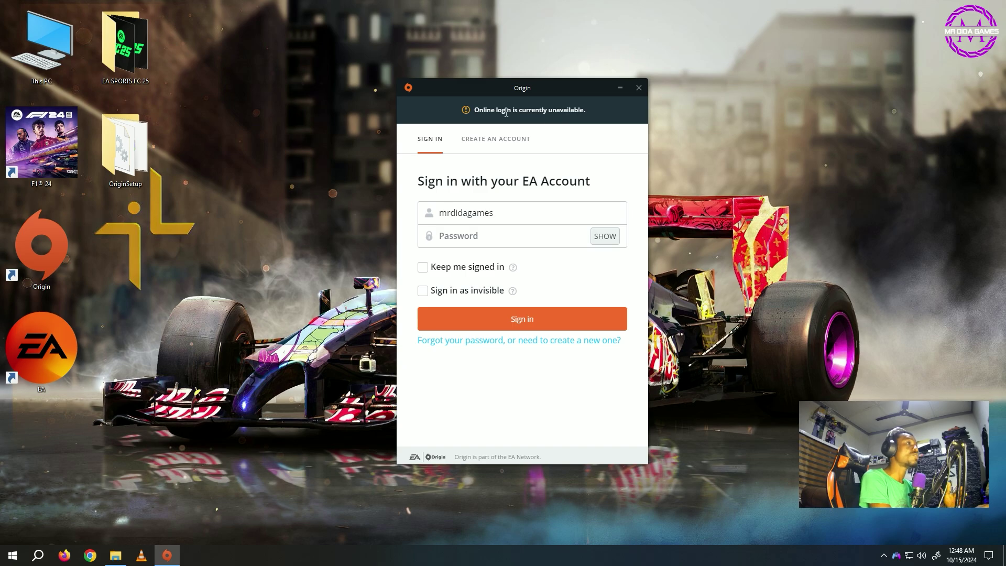
{"action": "left_click", "coordinate": [638, 88]}
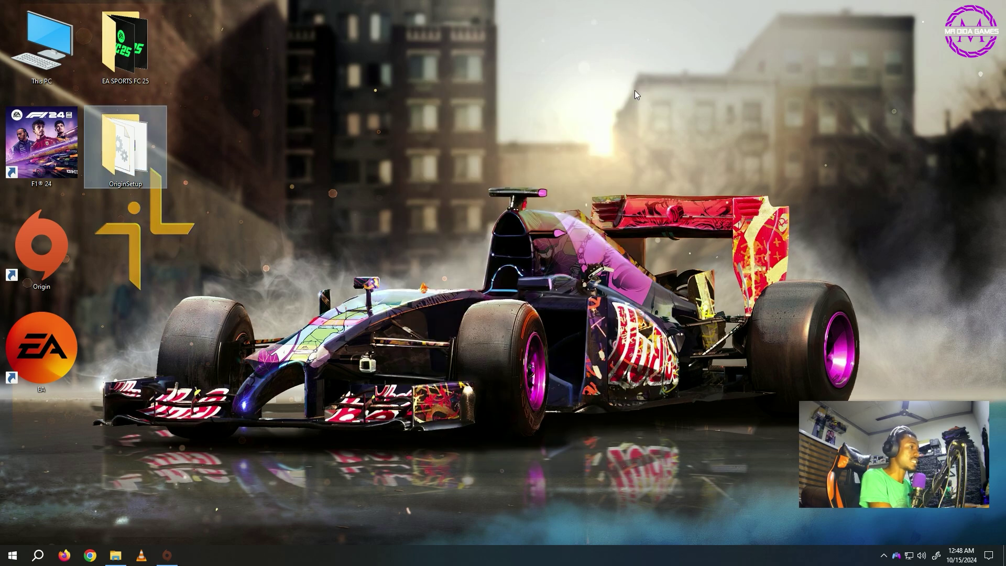
Copy version.dll from the OriginSetup folder.
{"action": "left_click", "coordinate": [115, 557]}
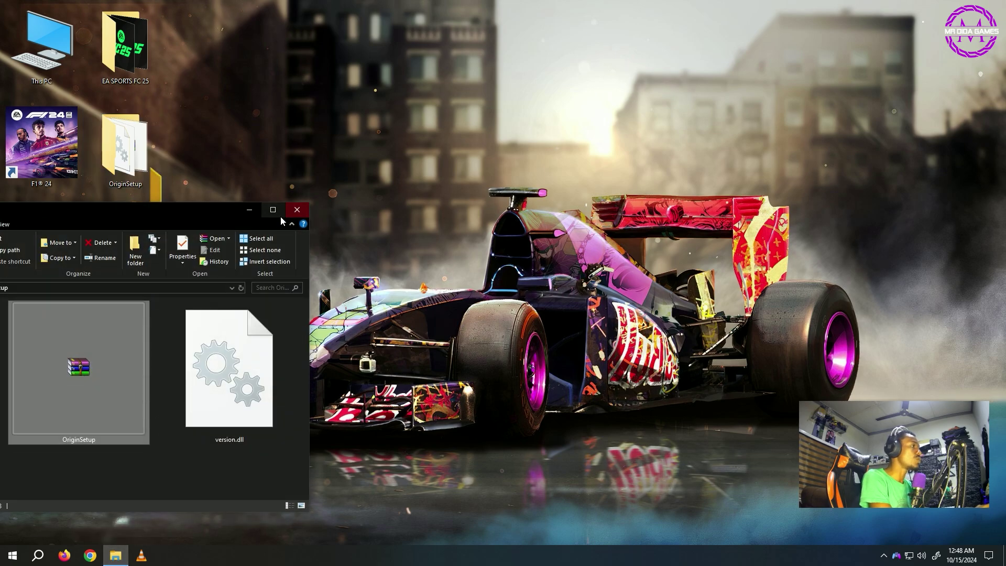
{"action": "left_click", "coordinate": [276, 214]}
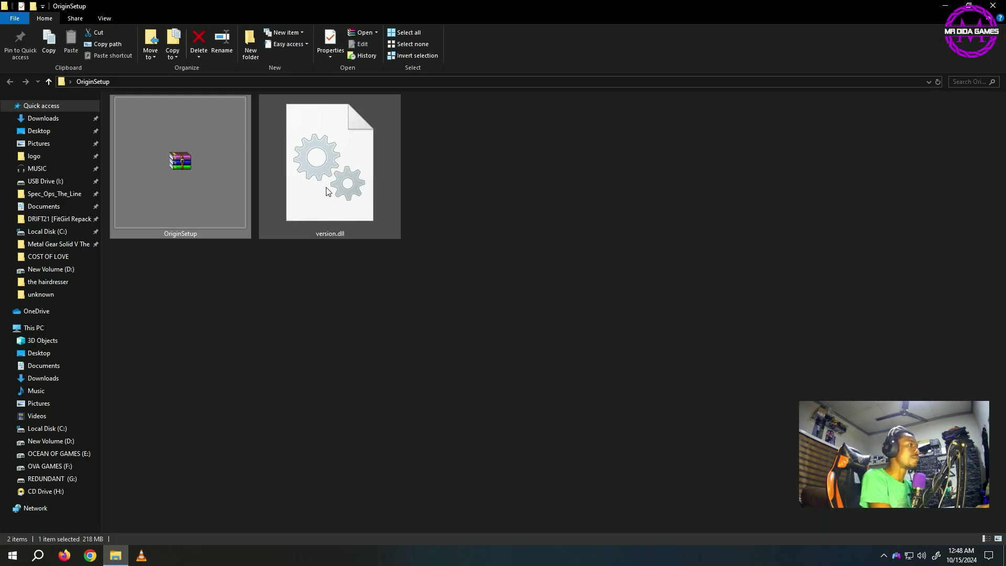
{"action": "left_click", "coordinate": [326, 187]}
{"action": "right_click", "coordinate": [326, 188]}
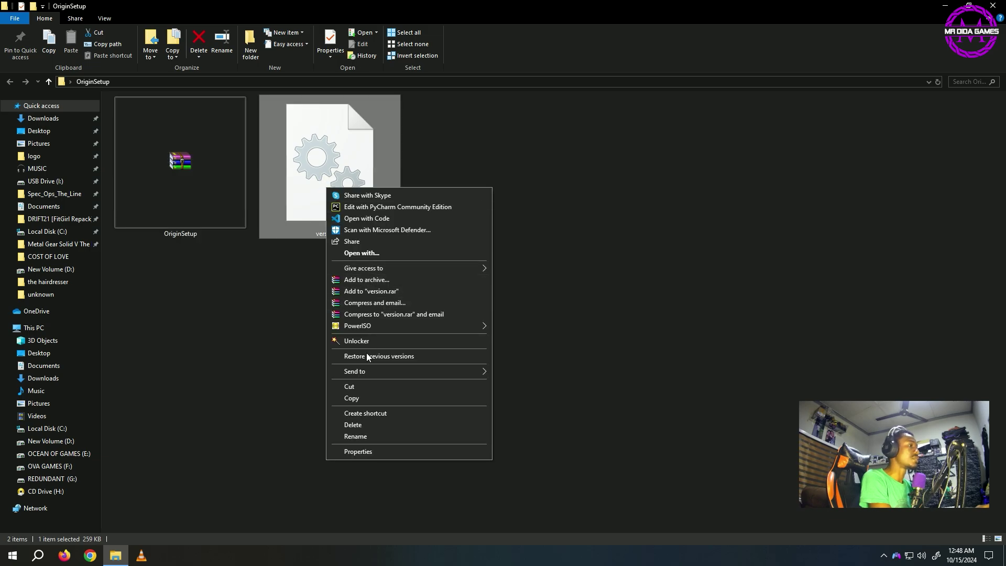
{"action": "left_click", "coordinate": [373, 398]}
{"action": "double_click", "coordinate": [516, 11]}
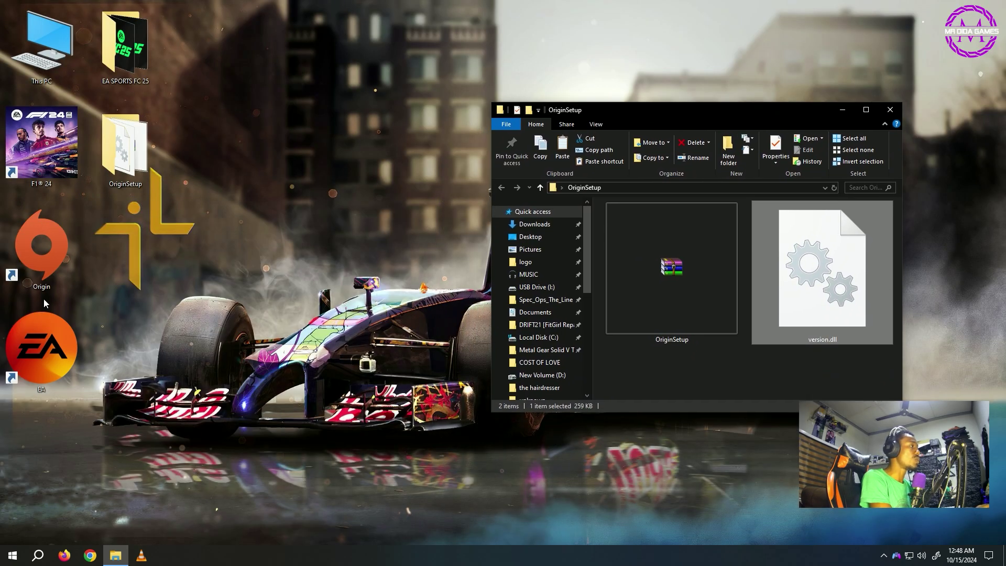
Open the Origin install folder and try replacing version.dll there, which fails with access denied.
{"action": "right_click", "coordinate": [59, 256]}
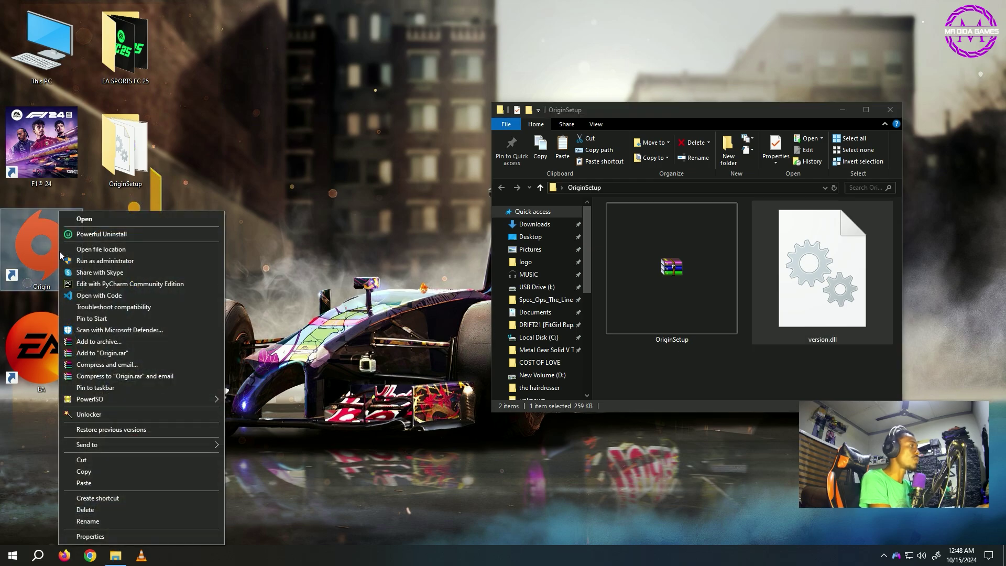
{"action": "left_click", "coordinate": [101, 249]}
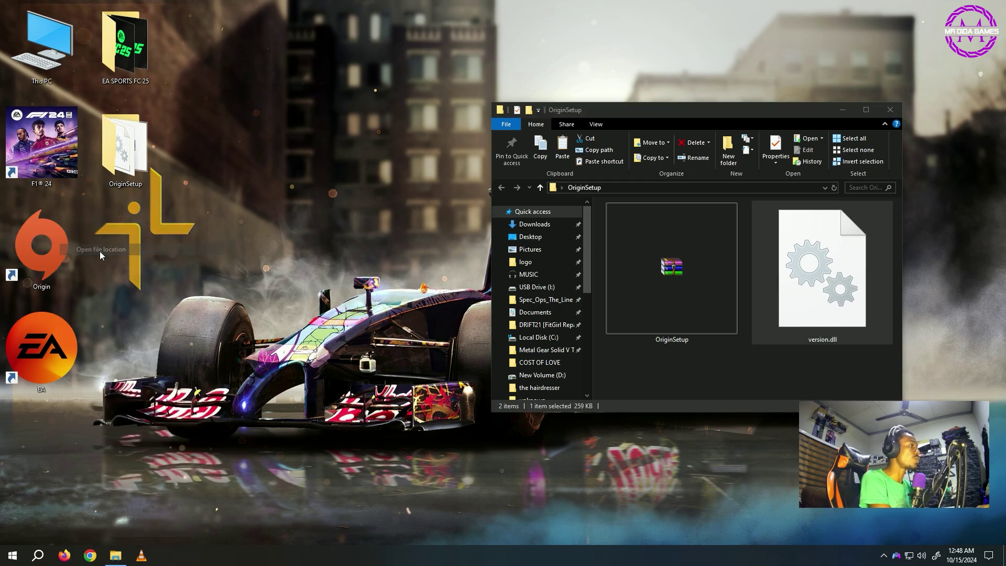
{"action": "double_click", "coordinate": [819, 130]}
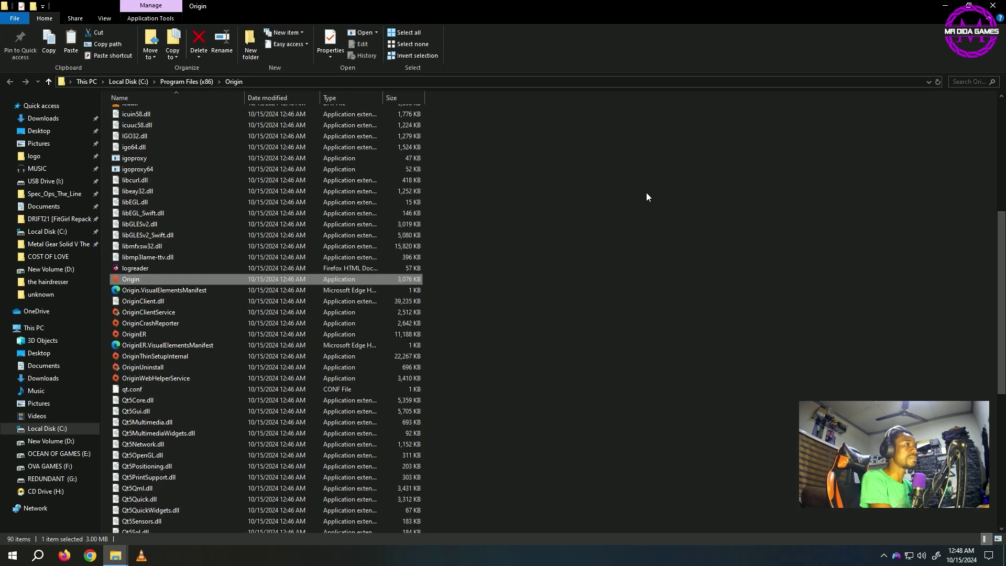
{"action": "right_click", "coordinate": [625, 183]}
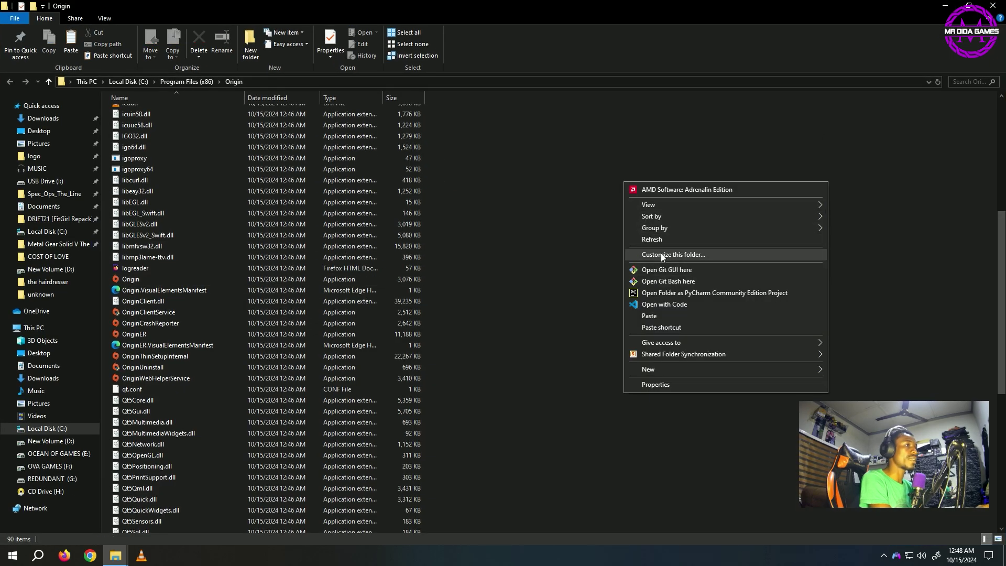
{"action": "left_click", "coordinate": [660, 315]}
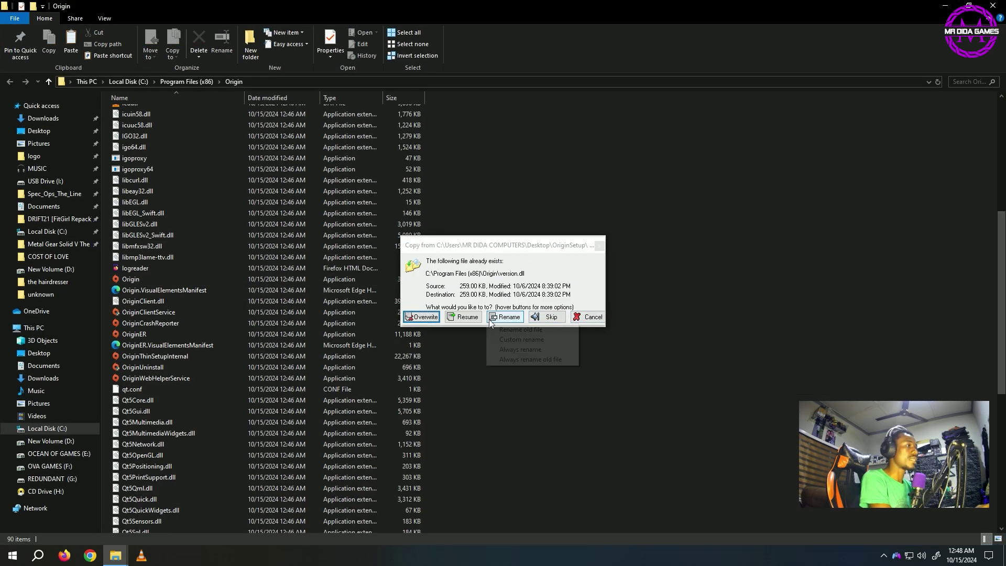
{"action": "mouse_move", "coordinate": [420, 317]}
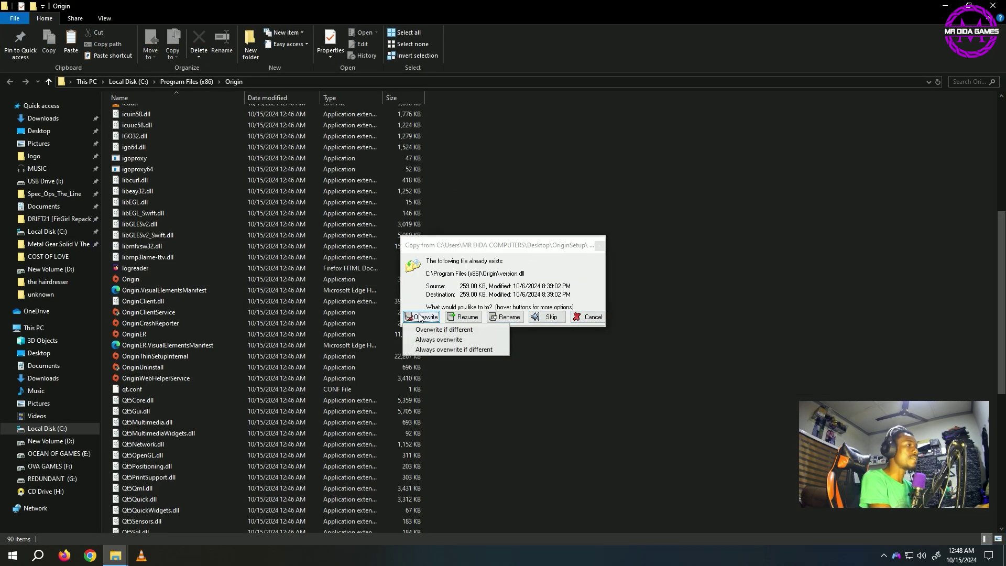
{"action": "left_click", "coordinate": [430, 339]}
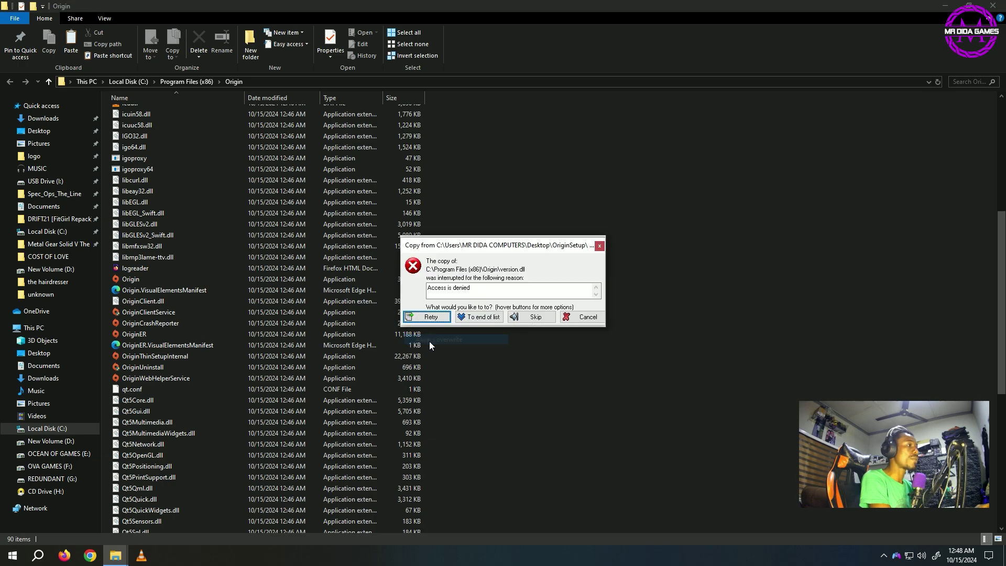
{"action": "left_click", "coordinate": [583, 317]}
Paste version.dll into C:\Program Files (x86)\Origin again, replacing it with administrator permission.
{"action": "left_click", "coordinate": [882, 559]}
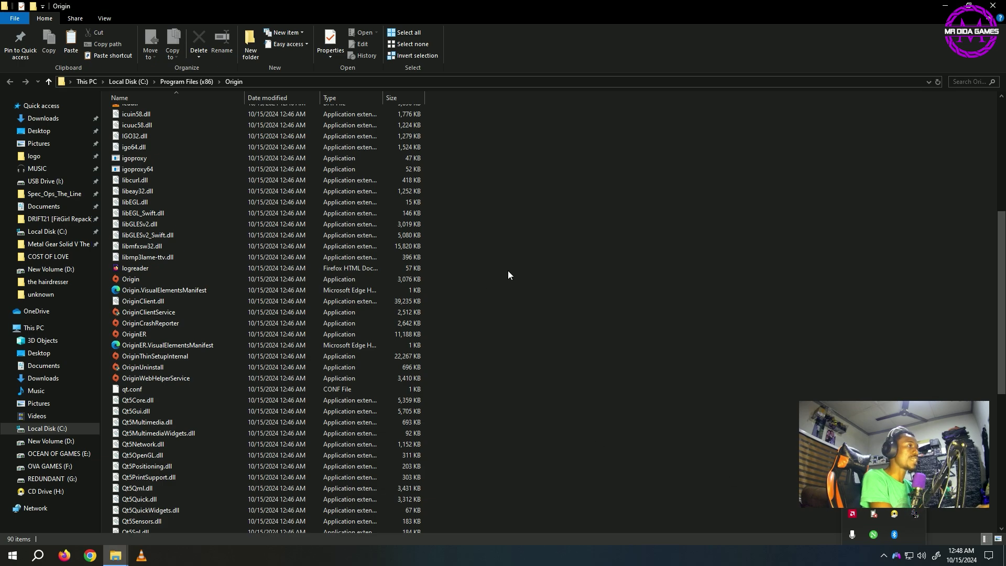
{"action": "right_click", "coordinate": [521, 147]}
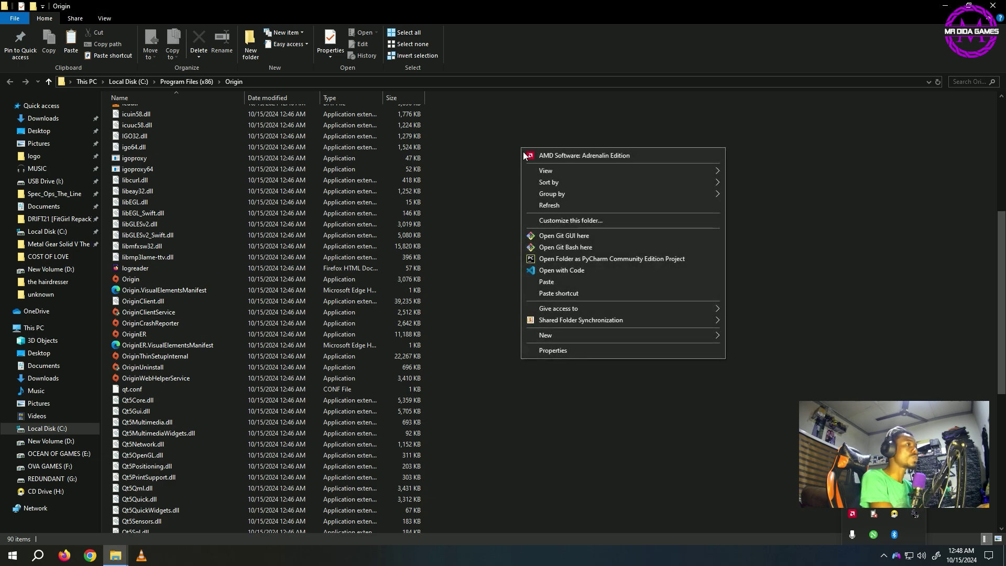
{"action": "left_click", "coordinate": [547, 283]}
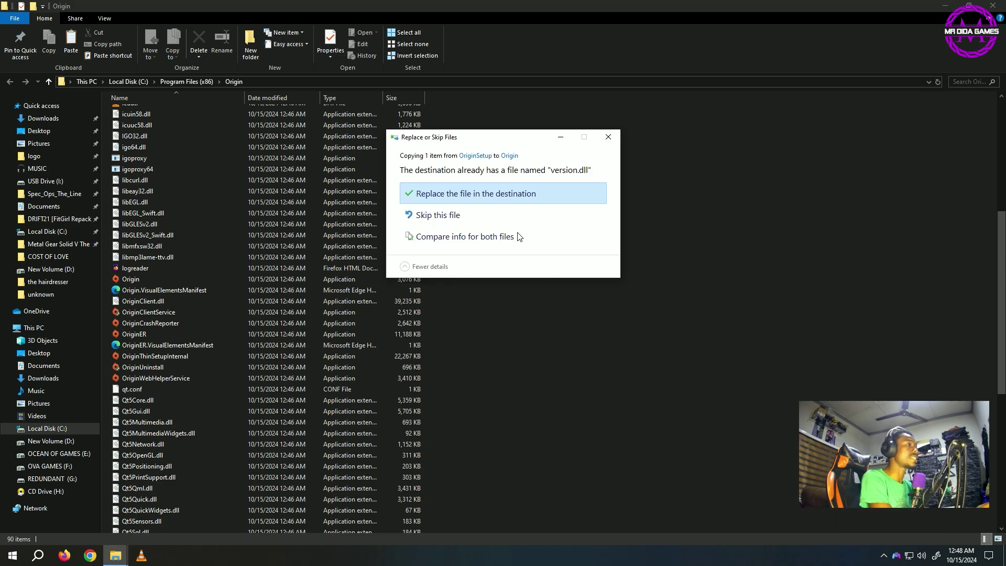
{"action": "left_click", "coordinate": [472, 199]}
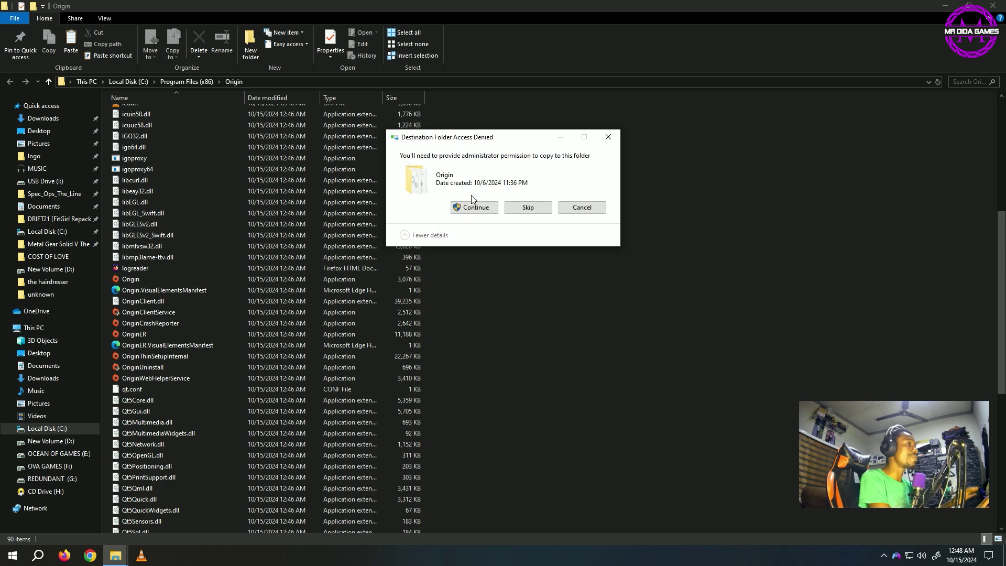
{"action": "left_click", "coordinate": [475, 208]}
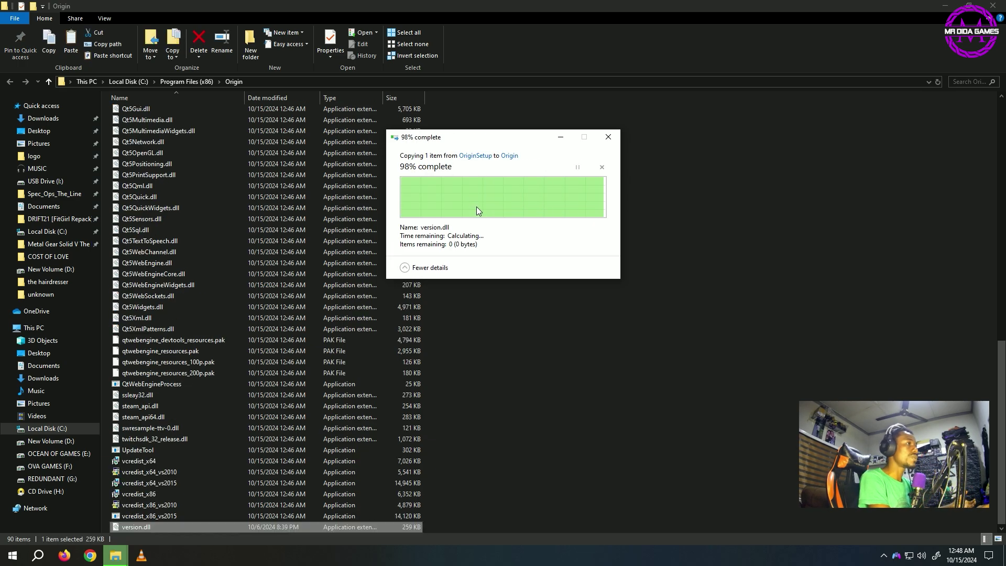
{"action": "left_click", "coordinate": [995, 6]}
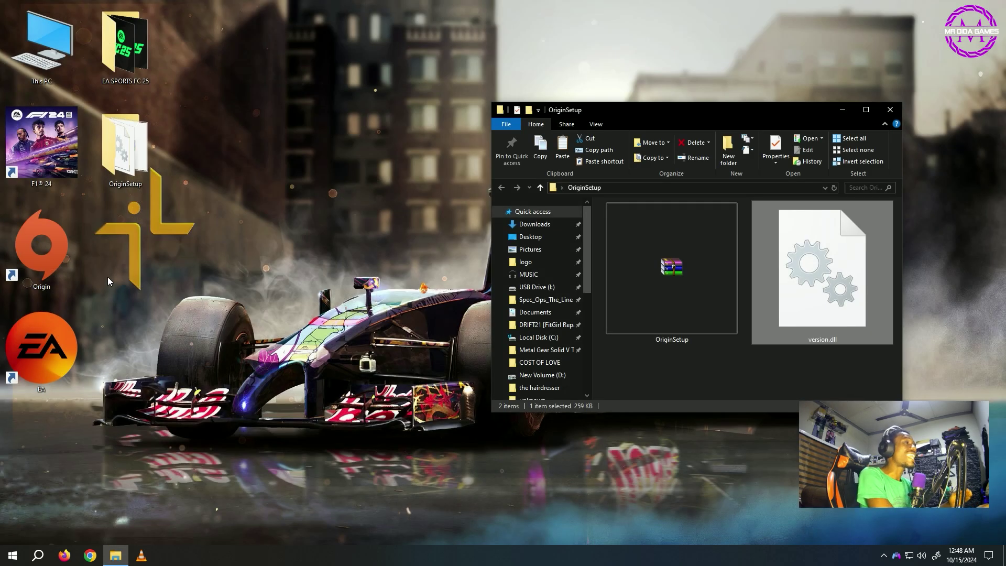
Open OriginSetup.rar in WinRAR and run OriginSetup.exe to reach the install options page.
{"action": "left_click", "coordinate": [865, 113]}
{"action": "double_click", "coordinate": [210, 190]}
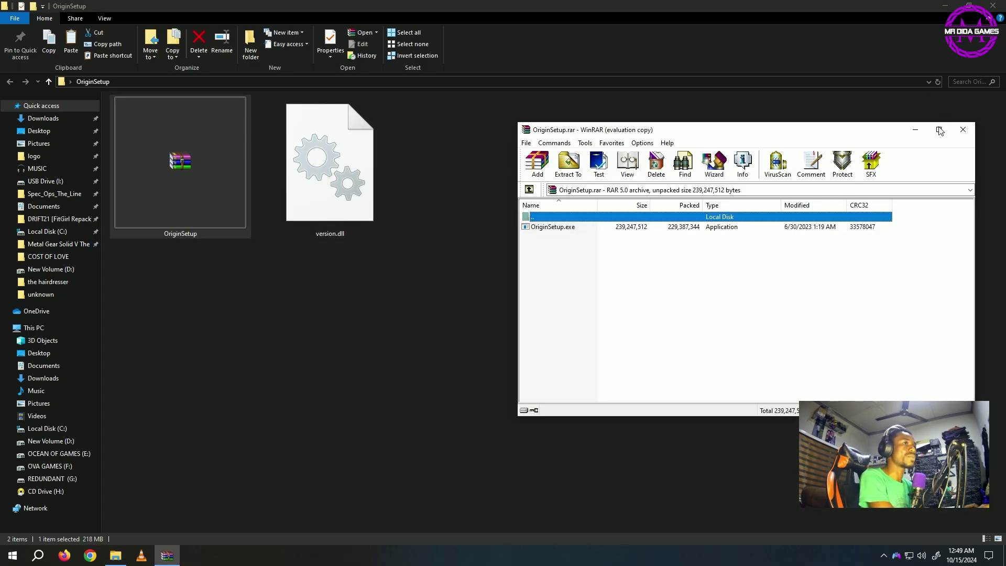
{"action": "left_click", "coordinate": [939, 130]}
{"action": "double_click", "coordinate": [79, 101]}
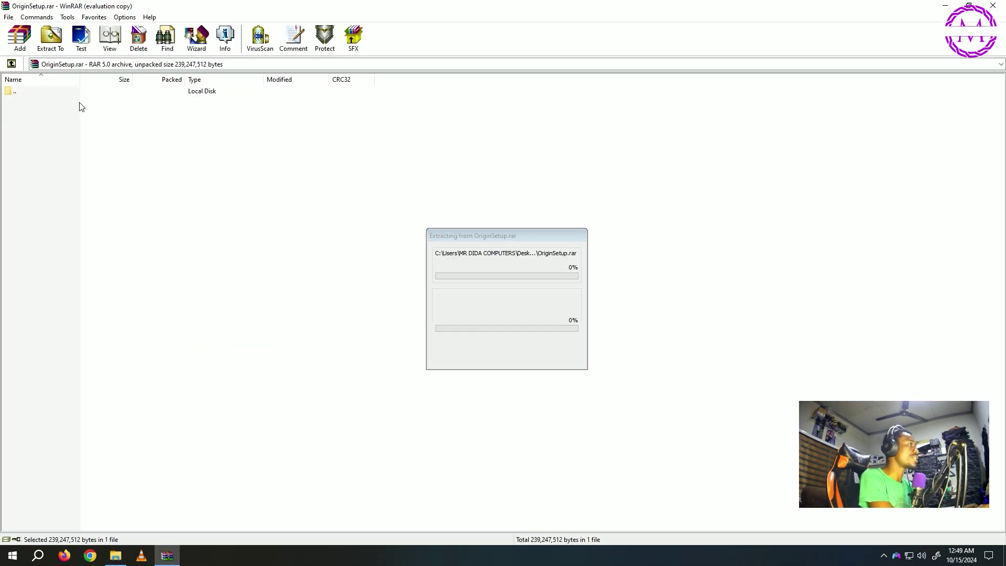
{"action": "left_click", "coordinate": [946, 8]}
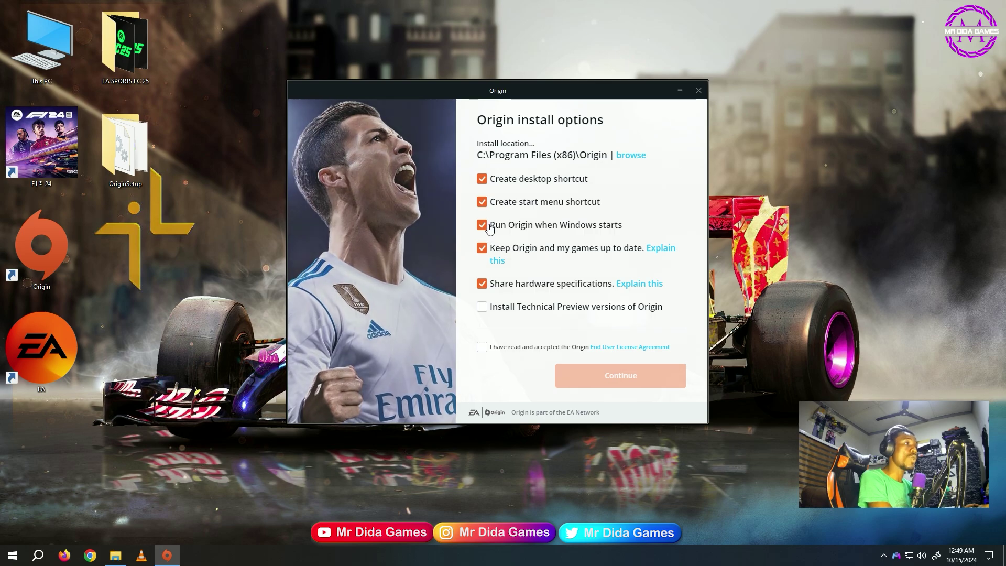
Install Origin with Windows-startup launching turned off and the licence agreement accepted.
{"action": "left_click", "coordinate": [483, 226]}
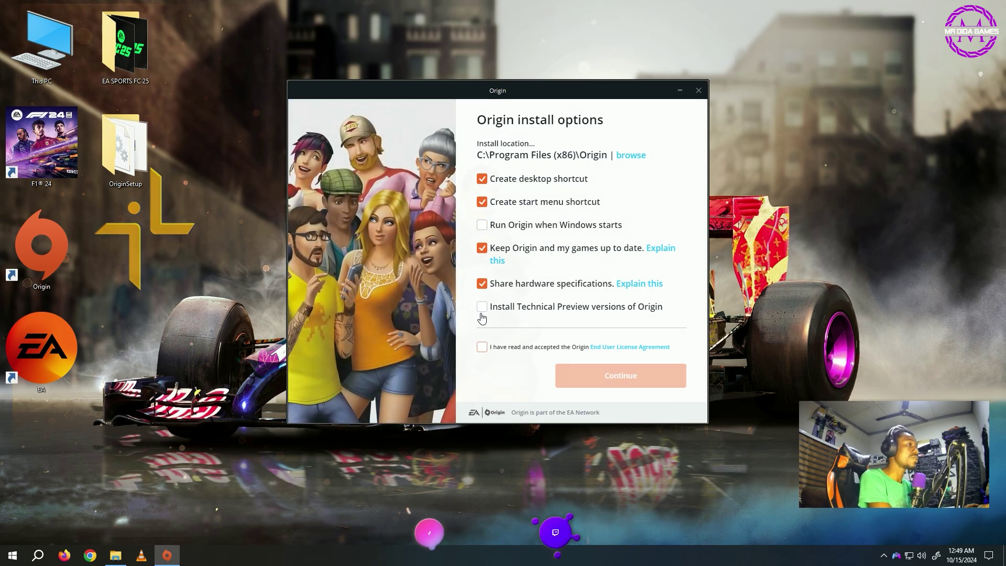
{"action": "left_click", "coordinate": [483, 347]}
{"action": "left_click", "coordinate": [608, 385]}
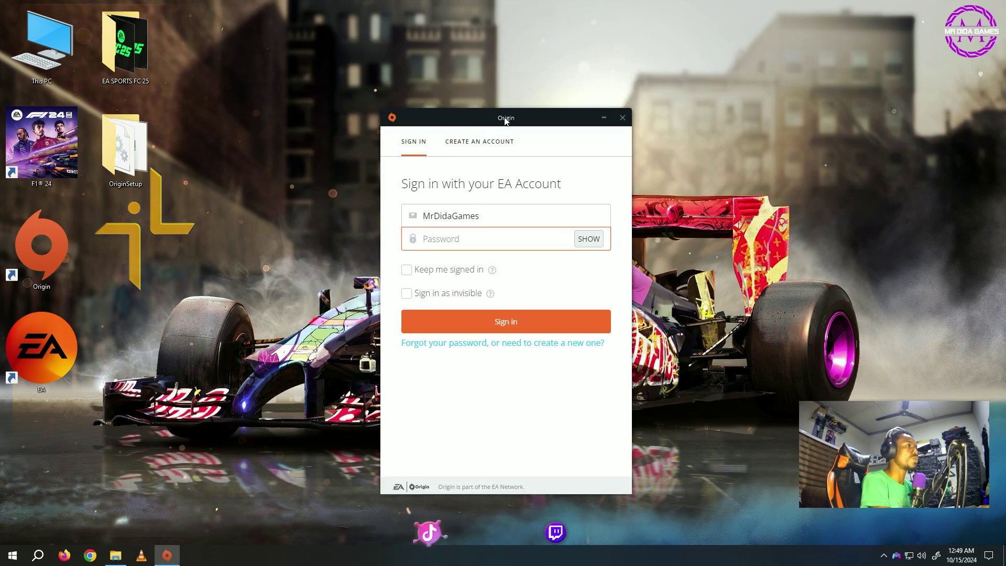
Sign in to the EA account using a verification code e-mailed to the second address.
{"action": "left_click_drag", "start_coordinate": [507, 120], "coordinate": [501, 80]}
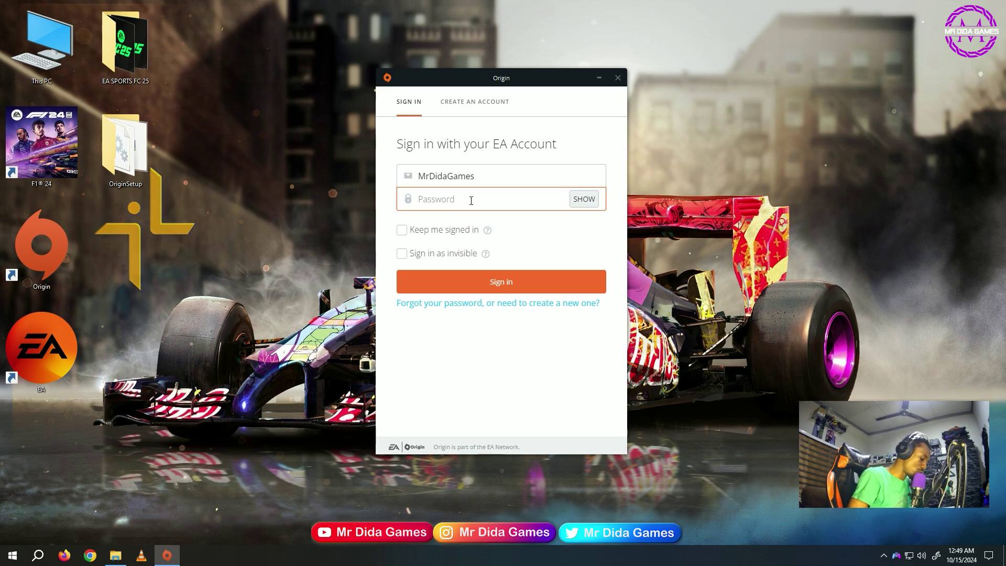
{"action": "left_click", "coordinate": [472, 282]}
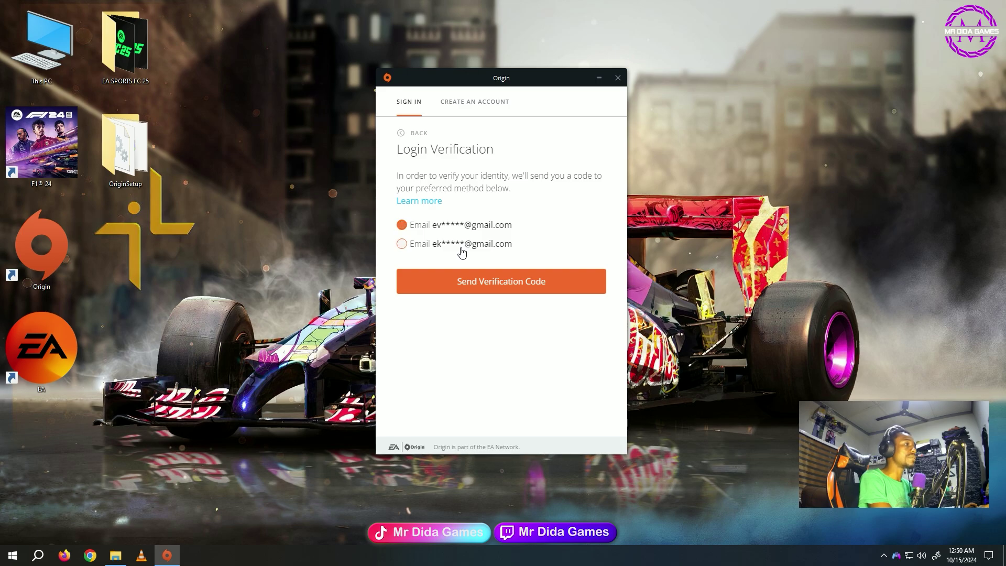
{"action": "left_click", "coordinate": [461, 250]}
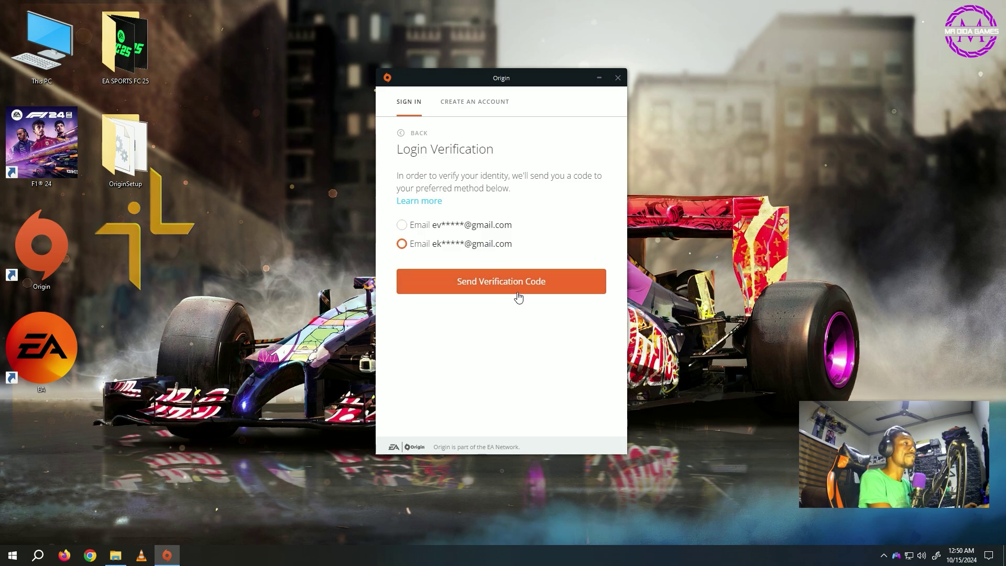
{"action": "left_click", "coordinate": [504, 284]}
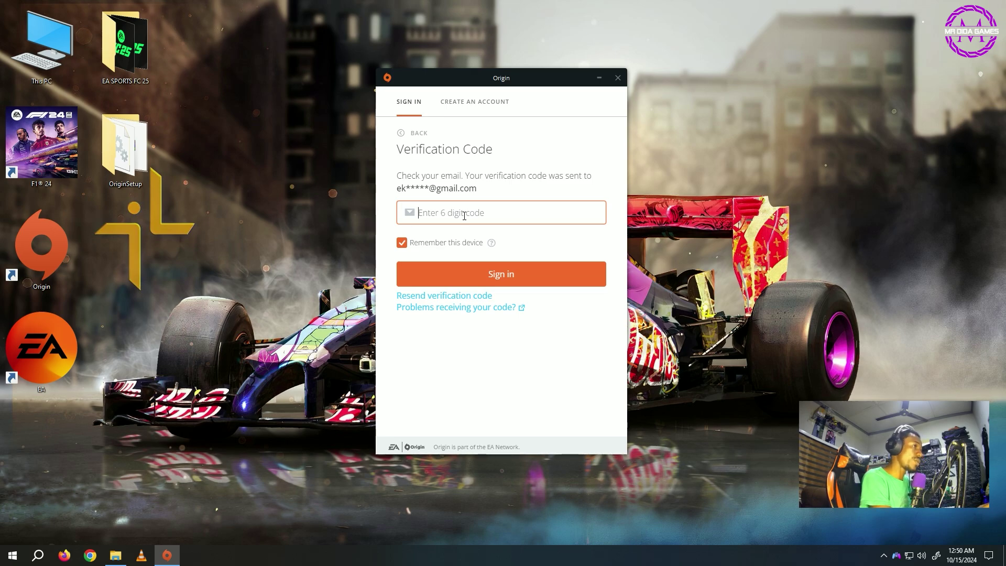
{"action": "key", "text": "ctrl+v"}
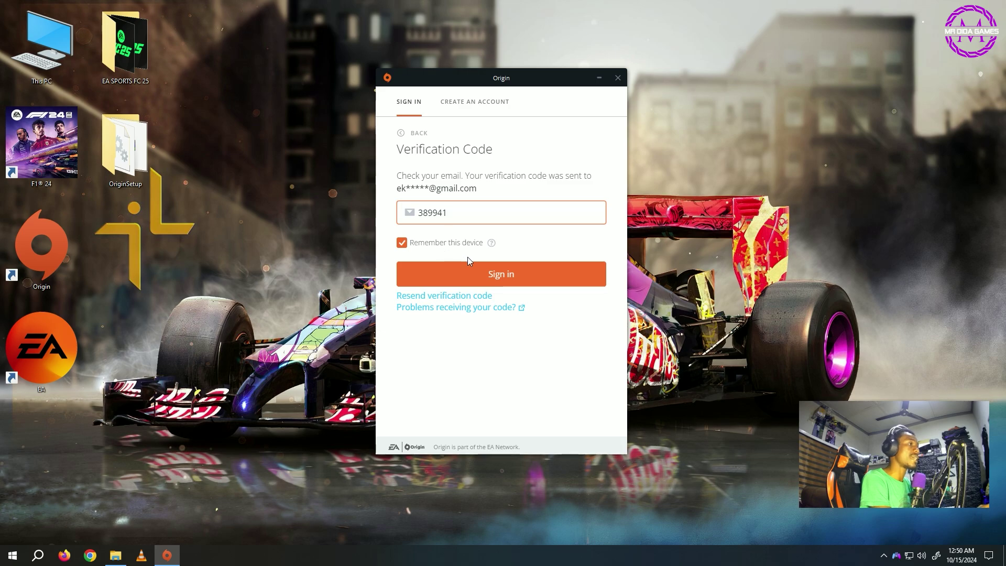
{"action": "left_click", "coordinate": [480, 270]}
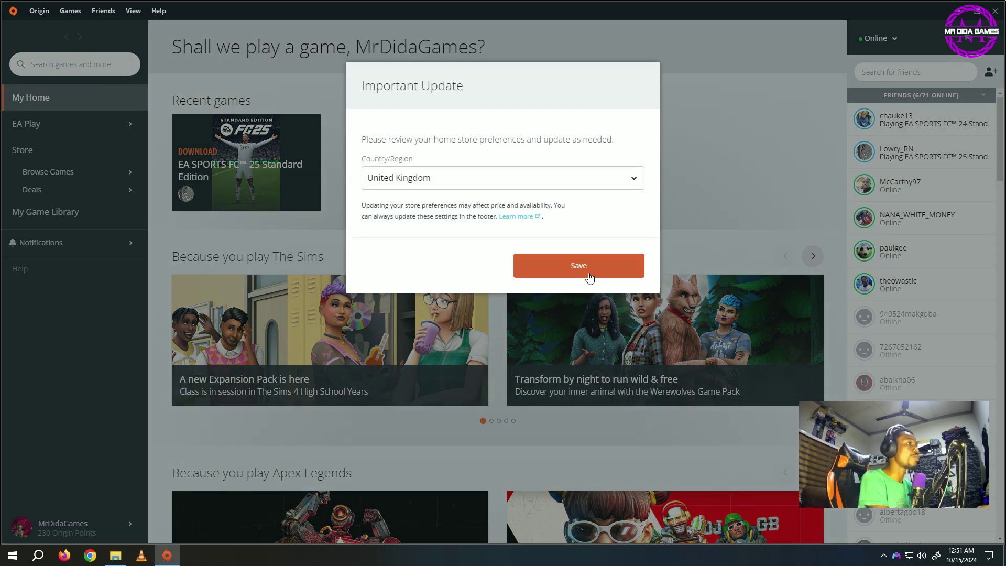
Save United Kingdom as store region, then view Application Settings > Installs & Saves.
{"action": "left_click", "coordinate": [589, 277]}
{"action": "left_click", "coordinate": [551, 203]}
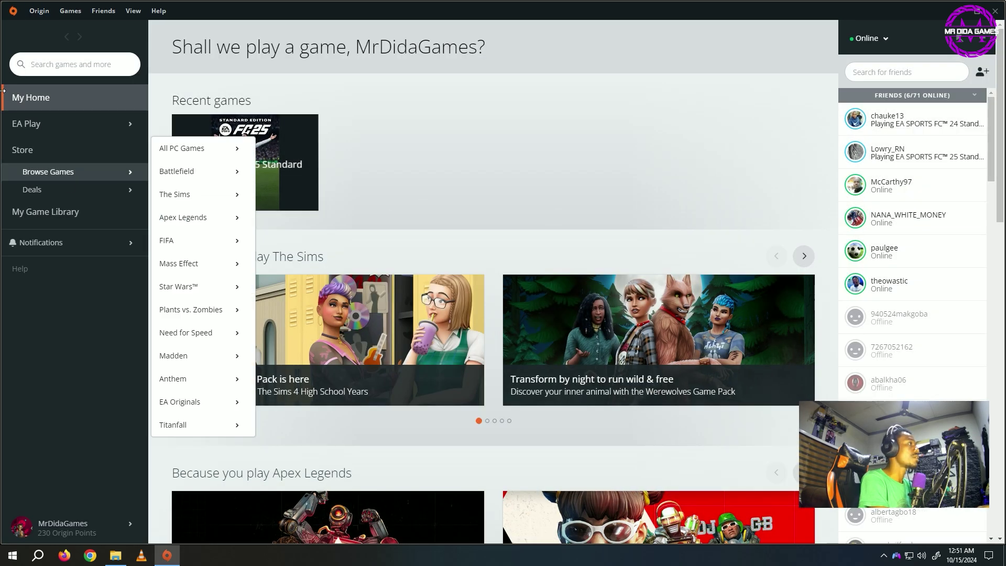
{"action": "left_click", "coordinate": [40, 13]}
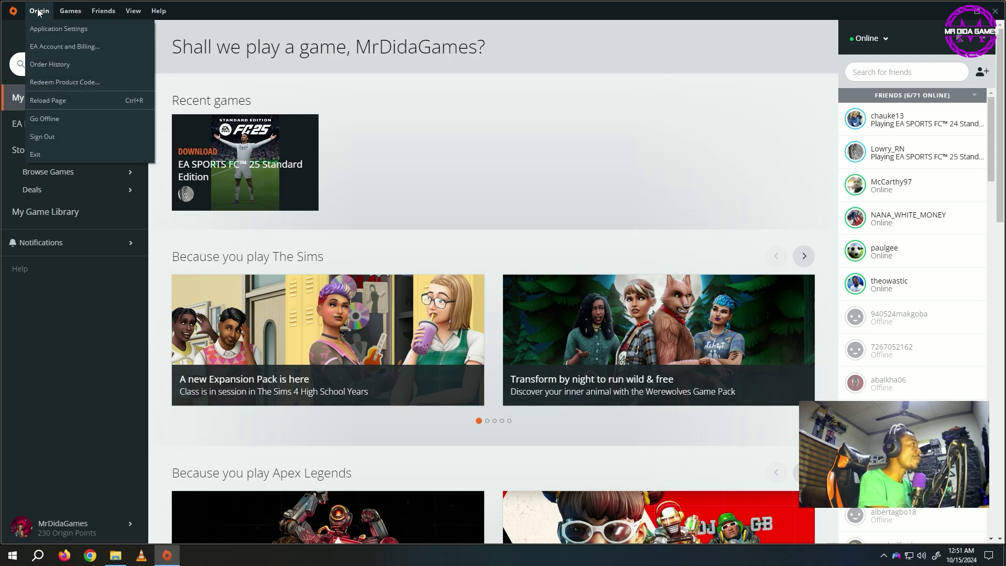
{"action": "left_click", "coordinate": [49, 29]}
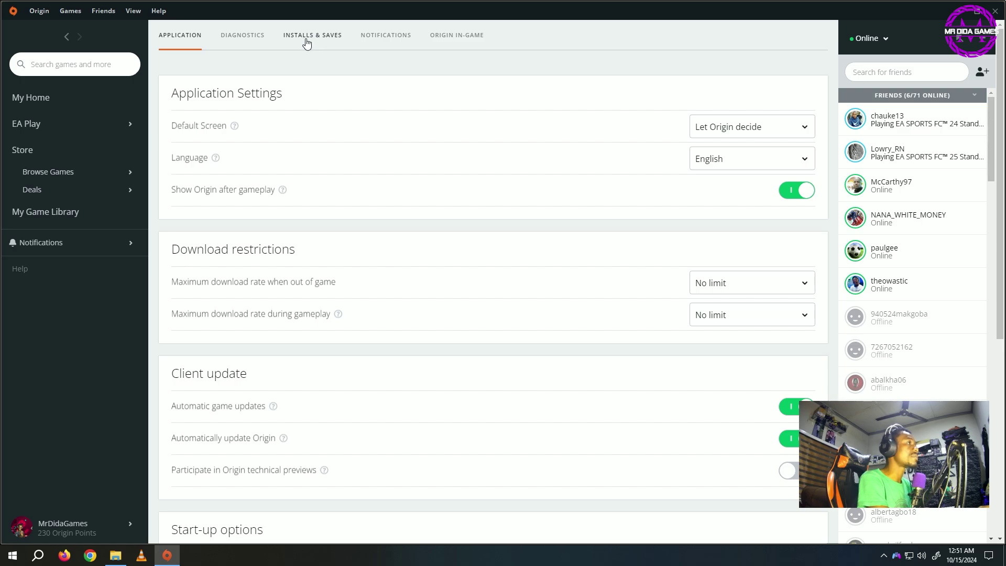
{"action": "left_click", "coordinate": [307, 44]}
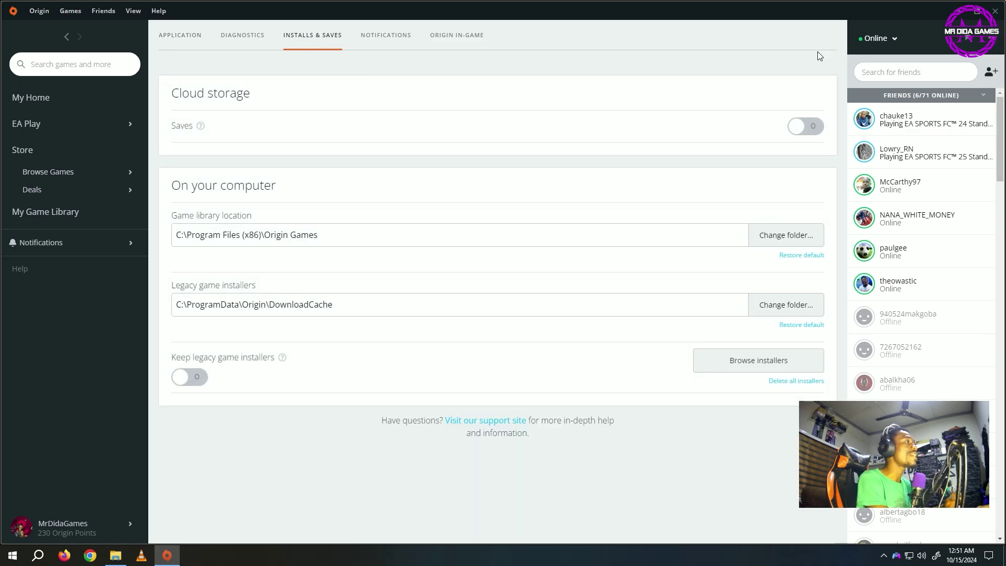
{"action": "key", "text": "super"}
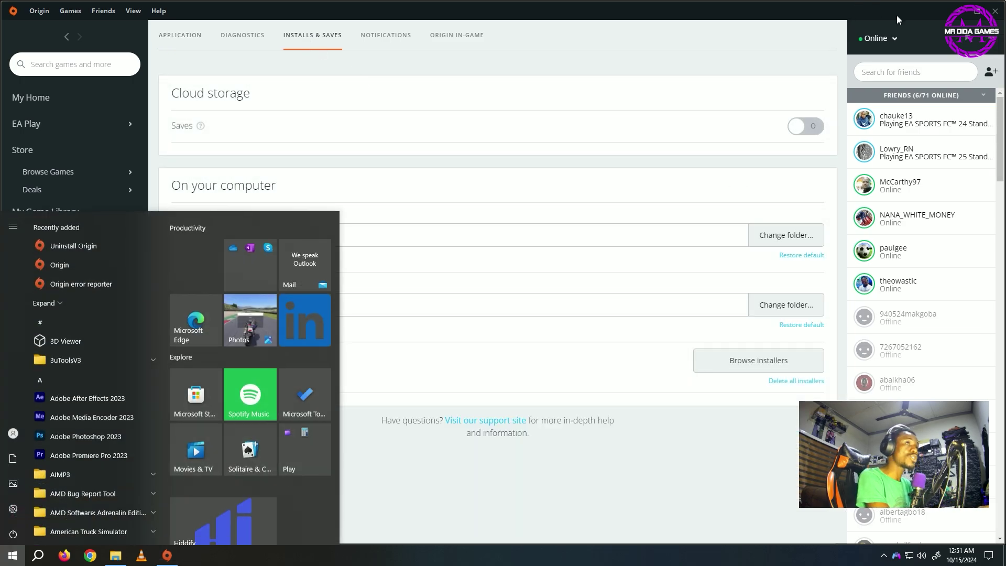
Browse from This PC to the empty C:\FIFA folder and restore the window smaller.
{"action": "key", "text": "super"}
{"action": "key", "text": "super+d"}
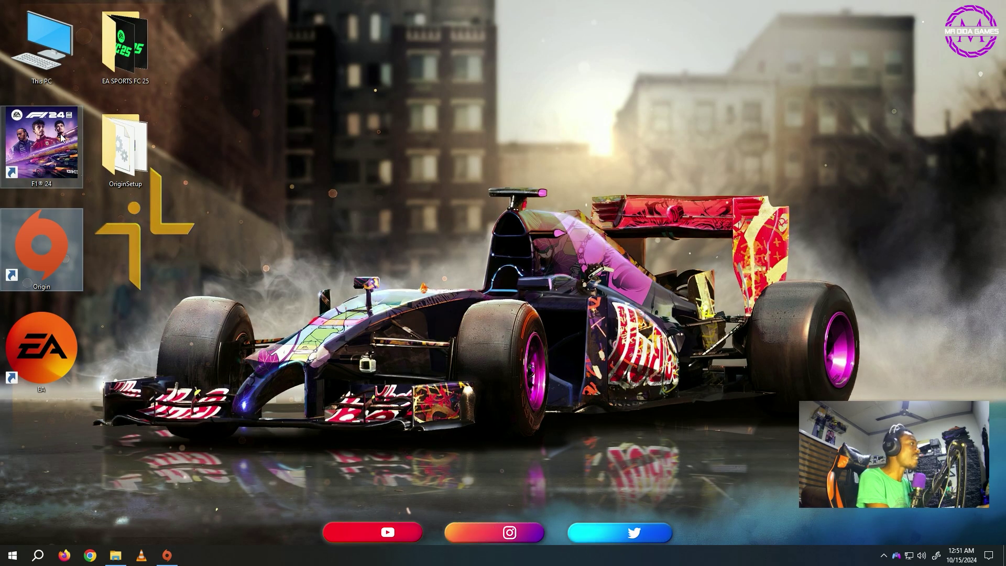
{"action": "double_click", "coordinate": [42, 44]}
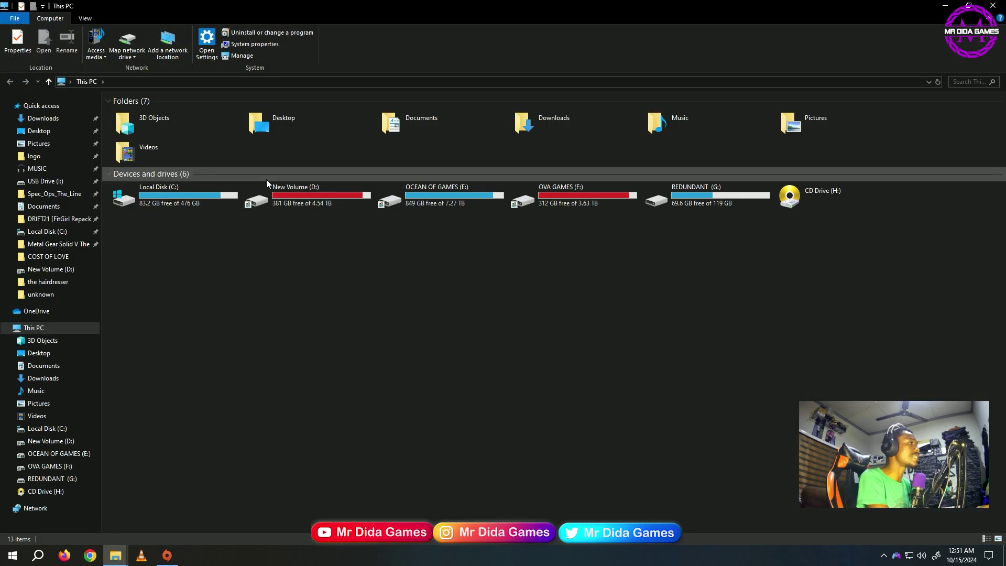
{"action": "double_click", "coordinate": [209, 194]}
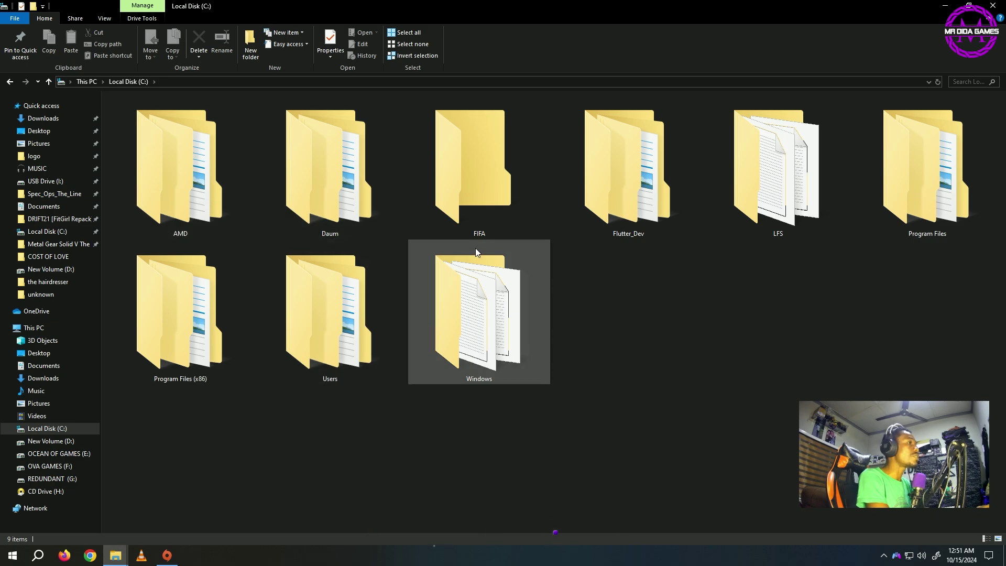
{"action": "left_click", "coordinate": [479, 211]}
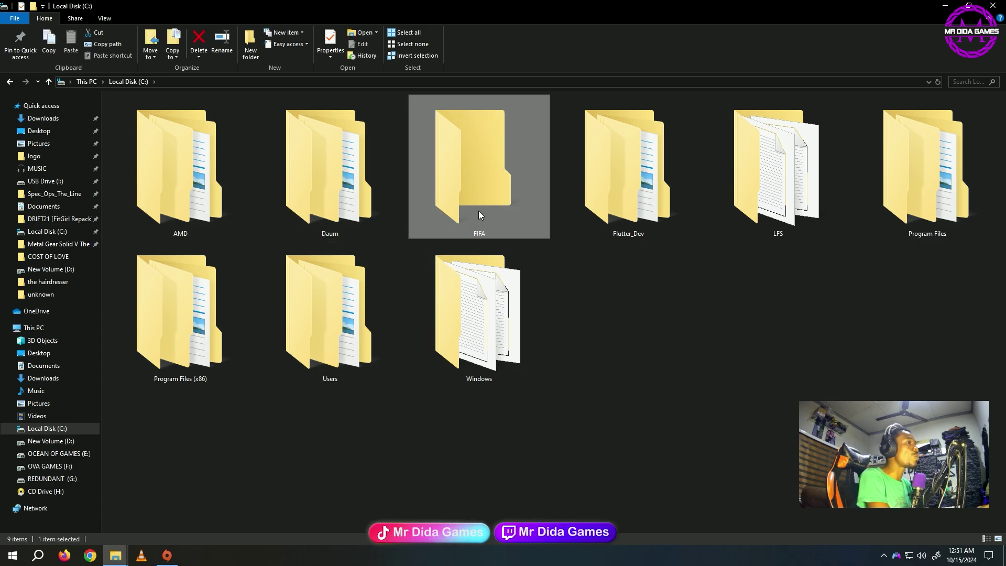
{"action": "double_click", "coordinate": [479, 212]}
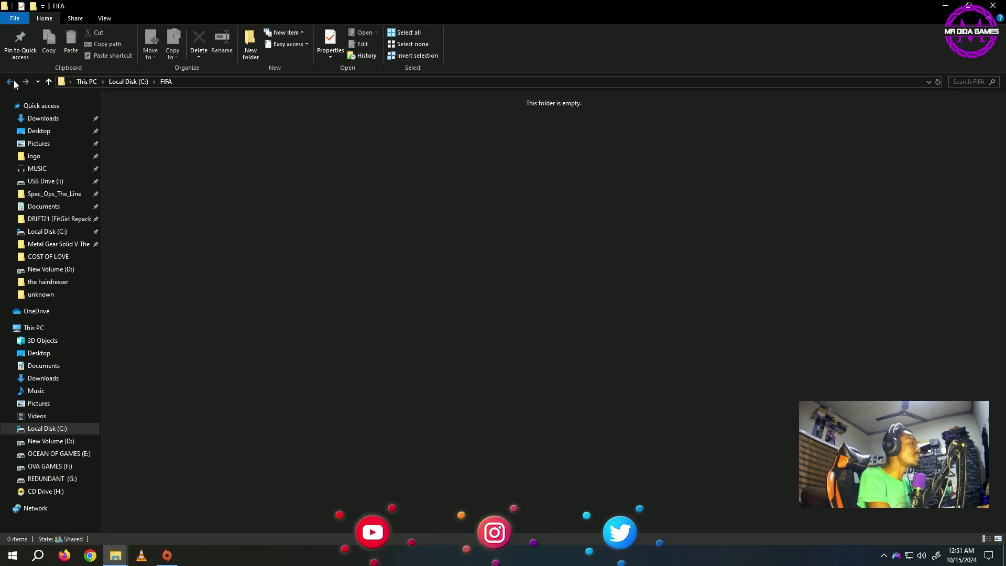
{"action": "key", "text": "alt+Left"}
{"action": "double_click", "coordinate": [463, 184]}
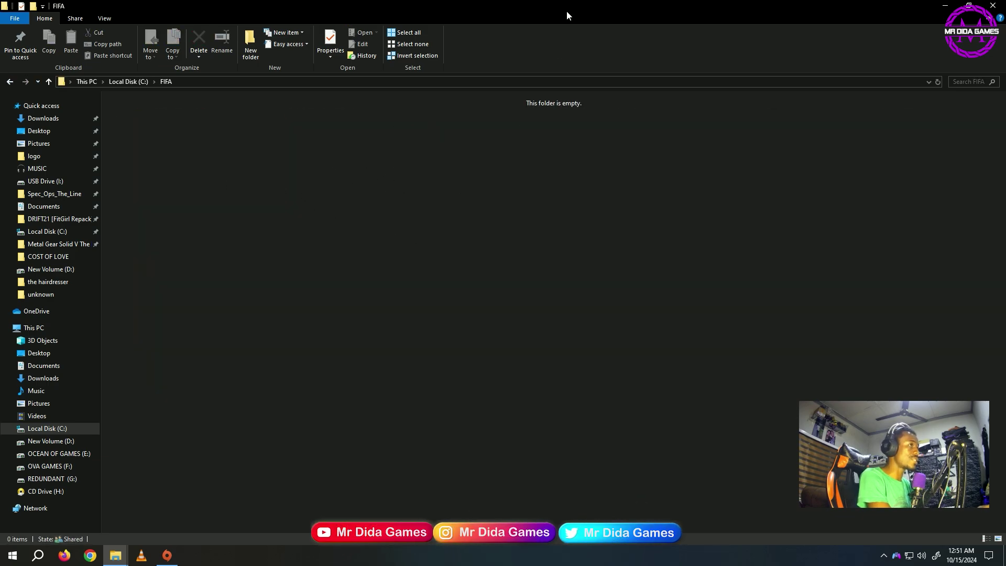
{"action": "left_click_drag", "start_coordinate": [566, 7], "coordinate": [426, 195]}
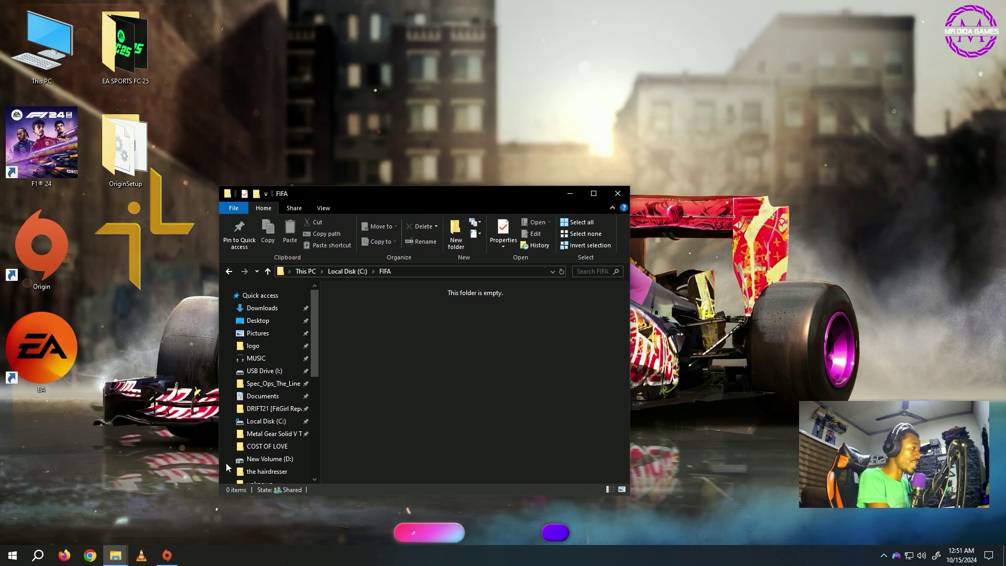
Change Origin's game library location to C:\FIFA and dismiss the settings-changed notice.
{"action": "left_click", "coordinate": [167, 555]}
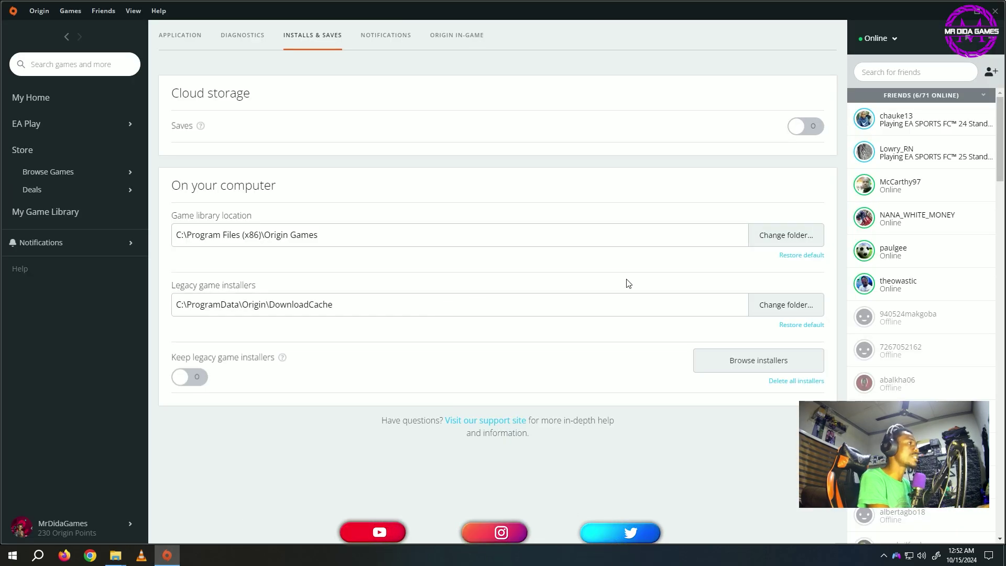
{"action": "left_click", "coordinate": [785, 236]}
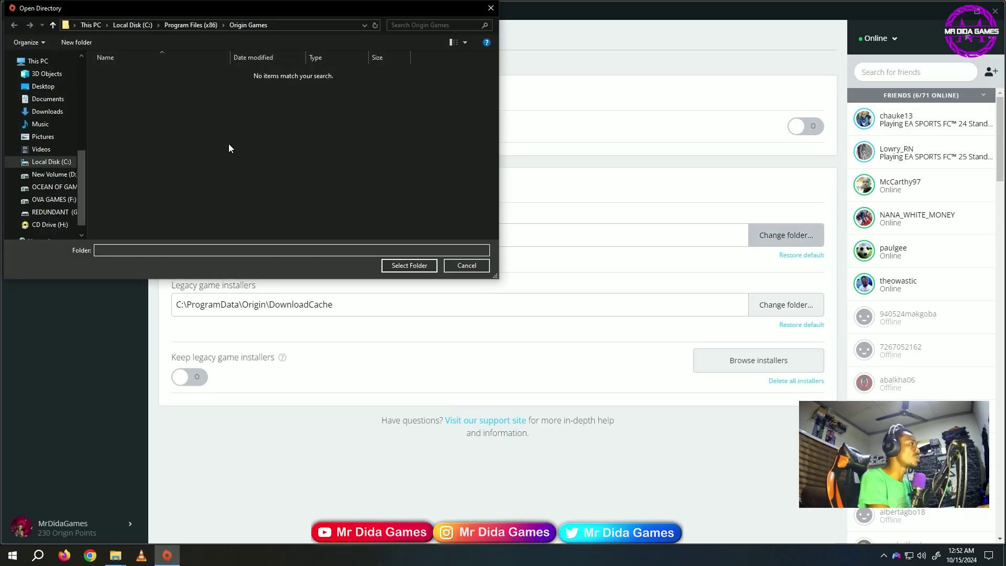
{"action": "left_click", "coordinate": [76, 162]}
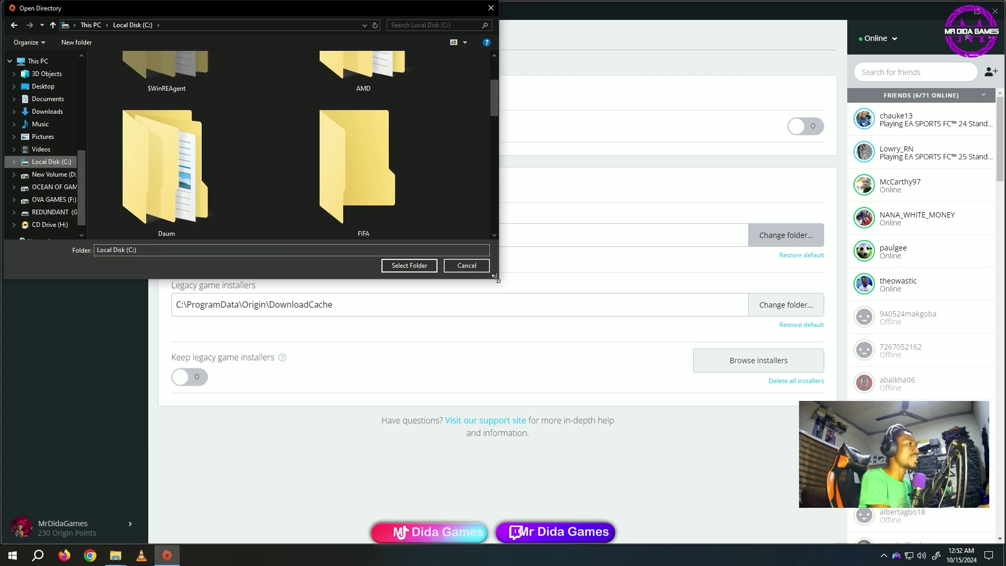
{"action": "left_click_drag", "start_coordinate": [495, 277], "coordinate": [934, 542]}
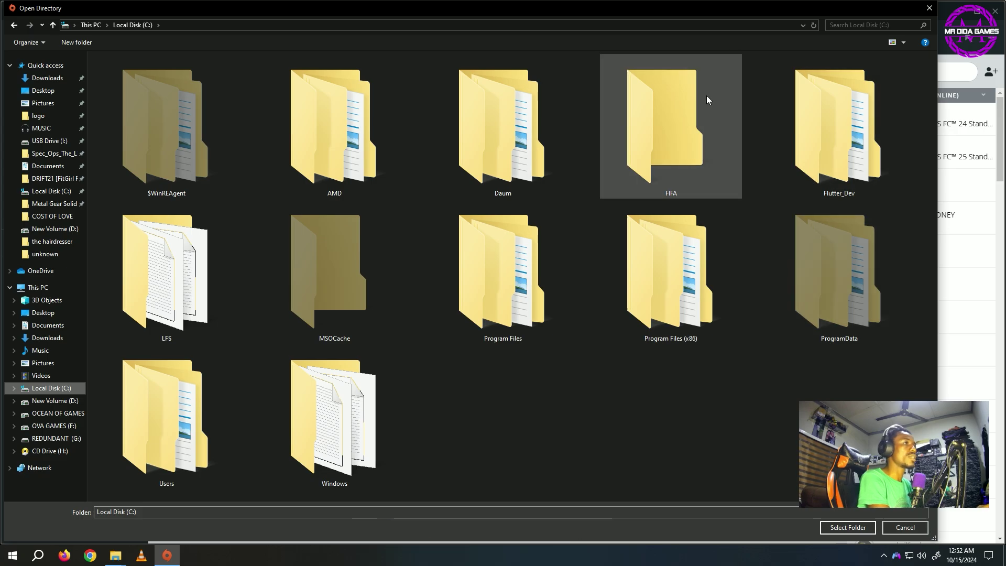
{"action": "double_click", "coordinate": [670, 121]}
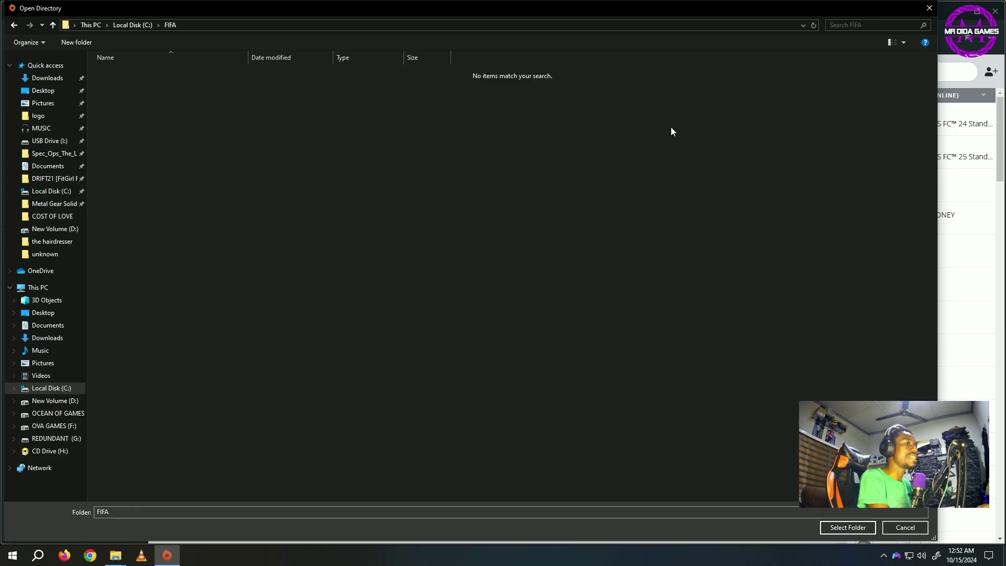
{"action": "left_click", "coordinate": [842, 529]}
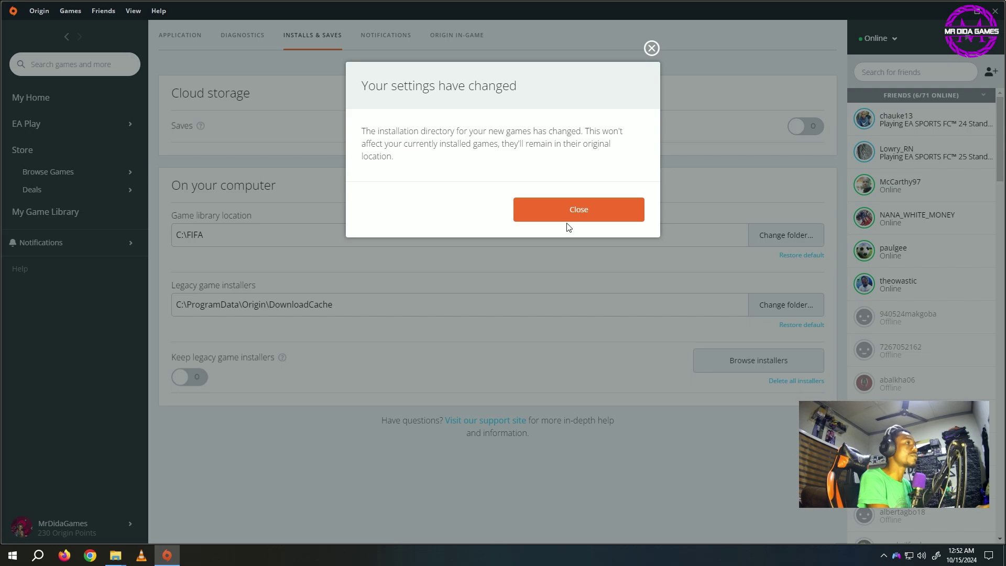
{"action": "left_click", "coordinate": [570, 215]}
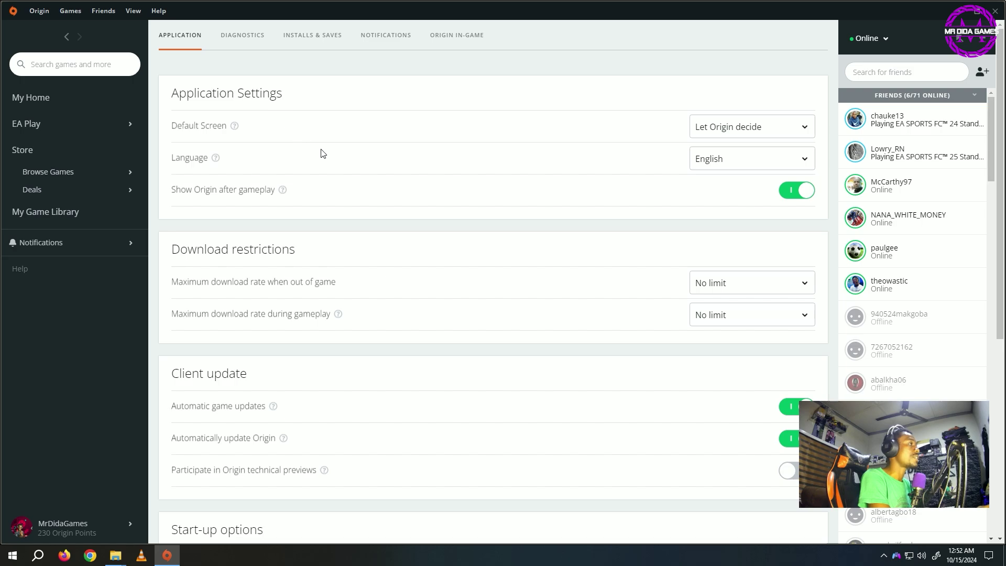
Turn off automatic game updates and automatic Origin updates in Application settings.
{"action": "scroll", "coordinate": [325, 155], "scroll_direction": "down", "scroll_amount": 2}
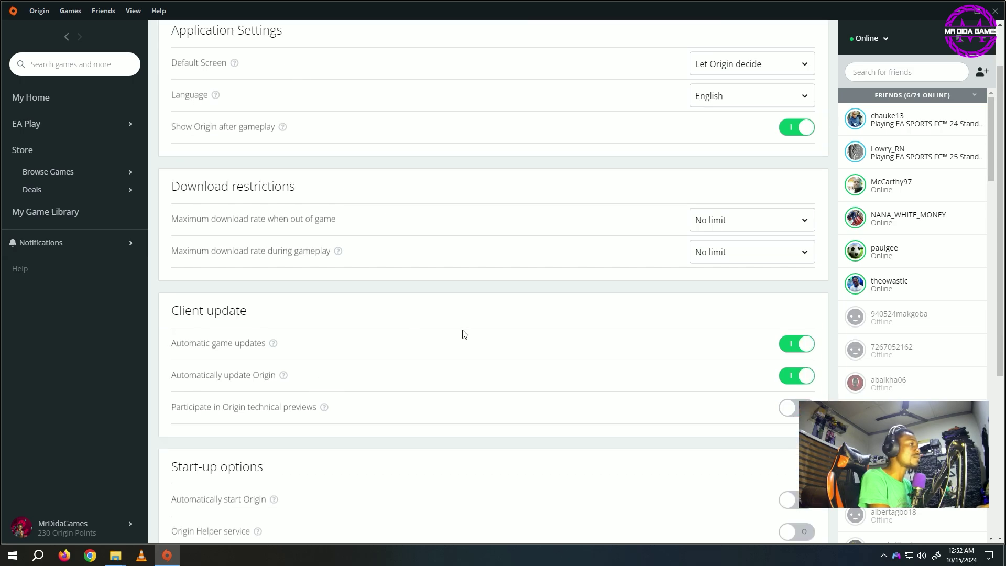
{"action": "left_click", "coordinate": [813, 347]}
{"action": "scroll", "coordinate": [696, 363], "scroll_direction": "down", "scroll_amount": 1}
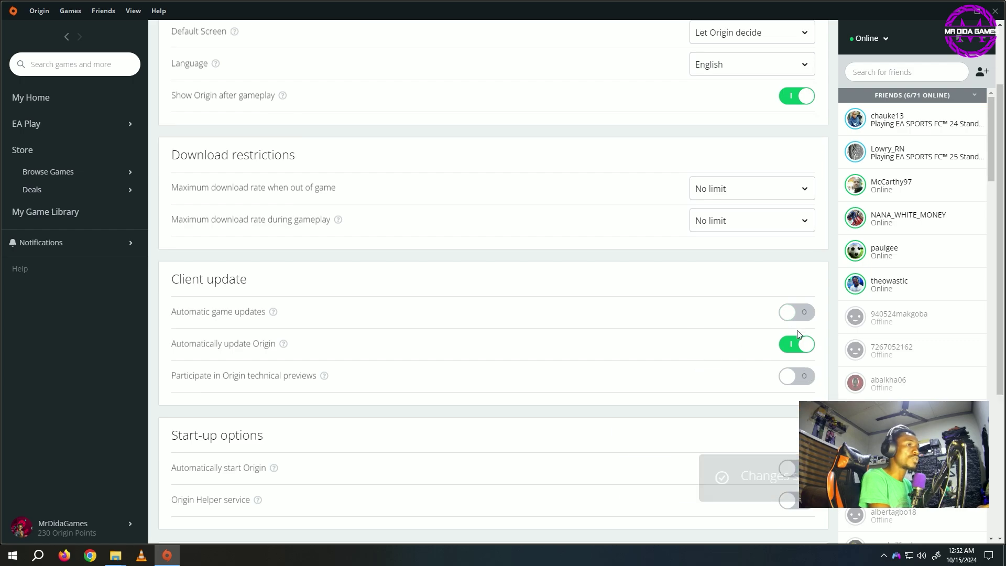
{"action": "left_click", "coordinate": [797, 339]}
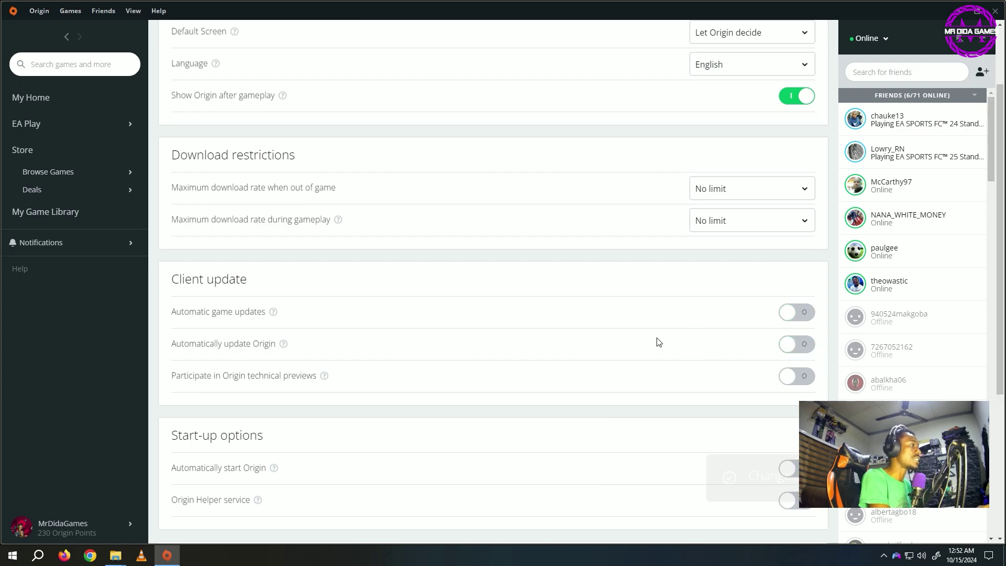
{"action": "scroll", "coordinate": [402, 326], "scroll_direction": "down", "scroll_amount": 2}
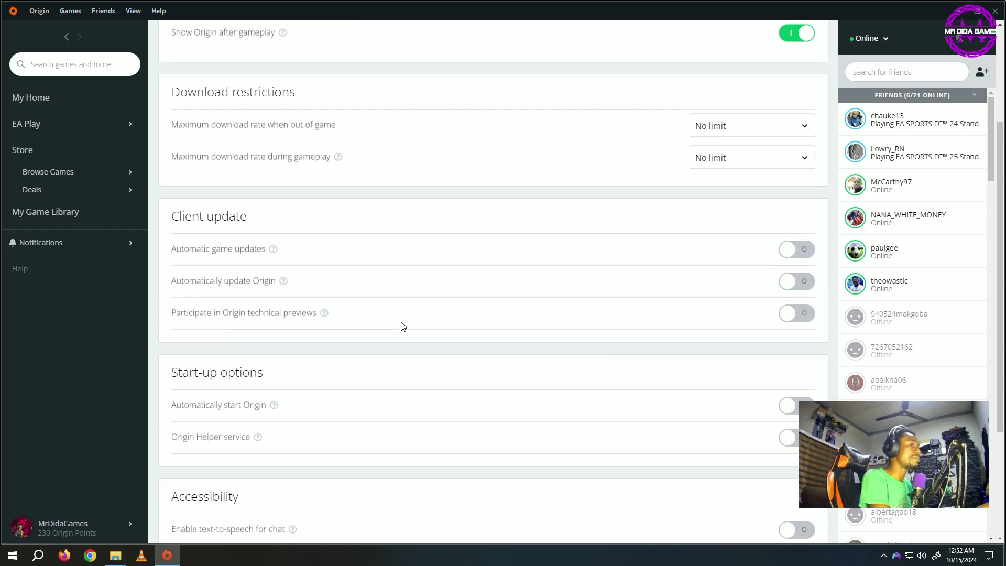
{"action": "scroll", "coordinate": [401, 326], "scroll_direction": "down", "scroll_amount": 2}
{"action": "scroll", "coordinate": [401, 322], "scroll_direction": "up", "scroll_amount": 6}
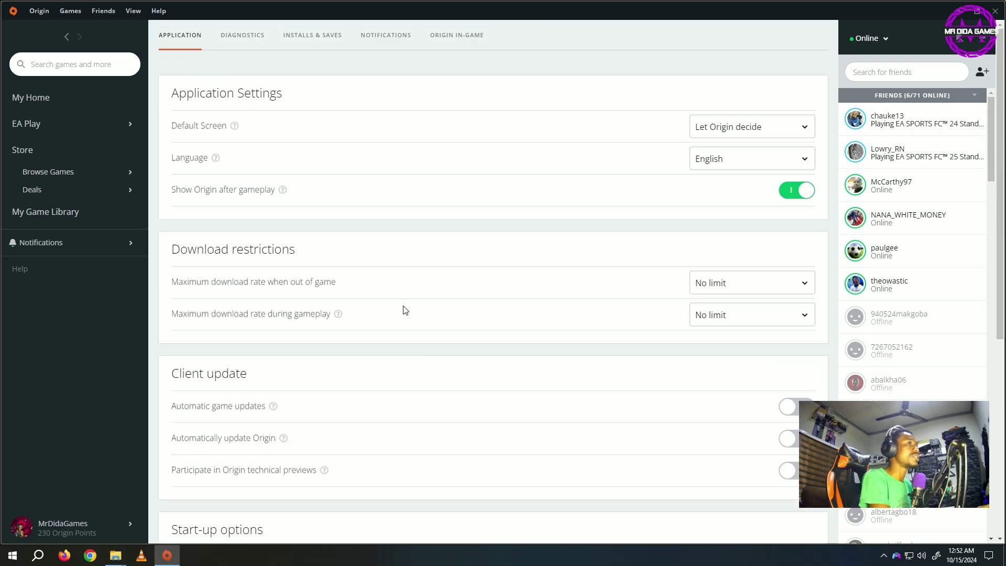
Disable the Origin In-Game overlay, then go to My Game Library.
{"action": "left_click", "coordinate": [446, 39]}
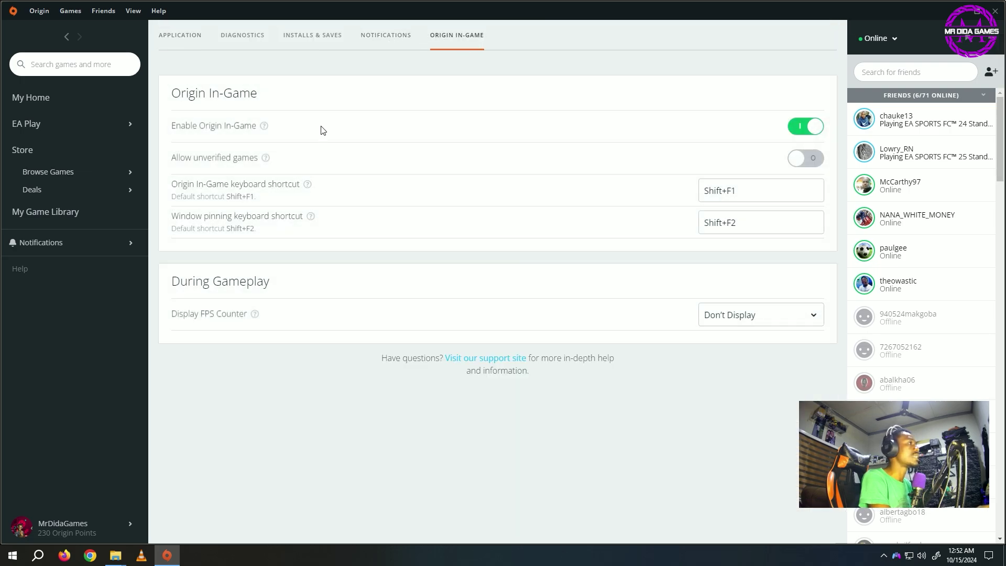
{"action": "left_click", "coordinate": [806, 128]}
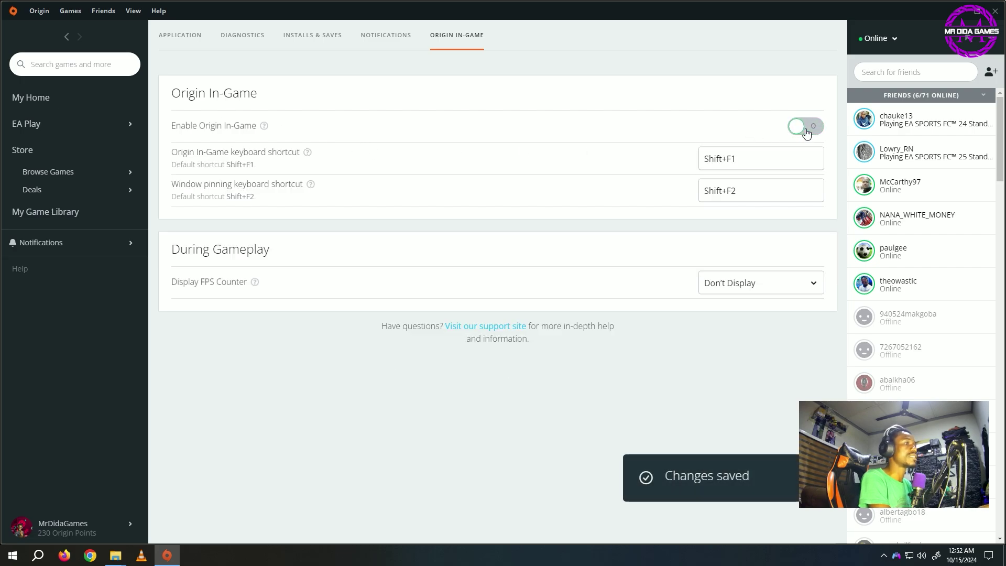
{"action": "left_click", "coordinate": [77, 217]}
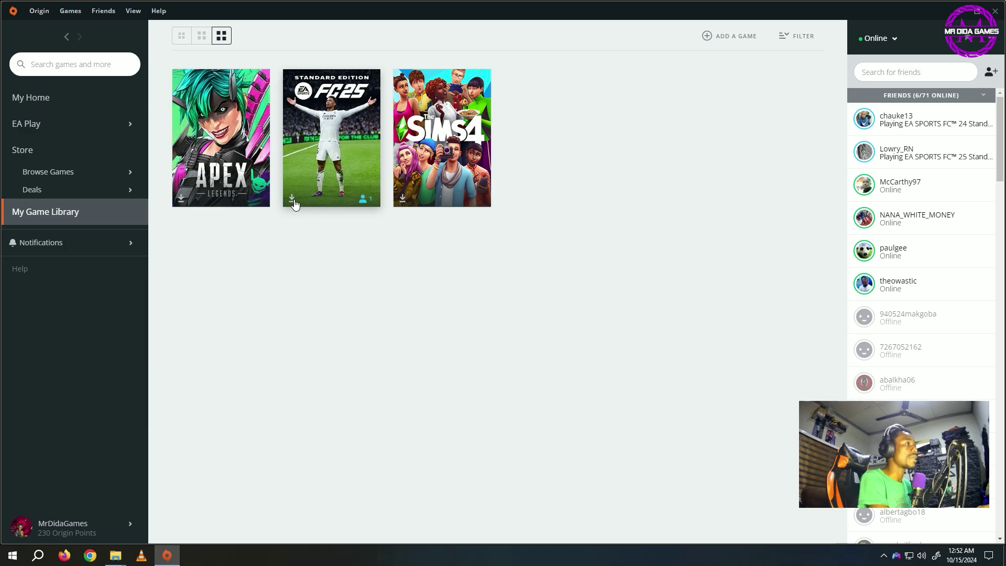
Start installing EA SPORTS FC 25 in English US to C:\FIFA, accepting the license agreements.
{"action": "left_click", "coordinate": [292, 199]}
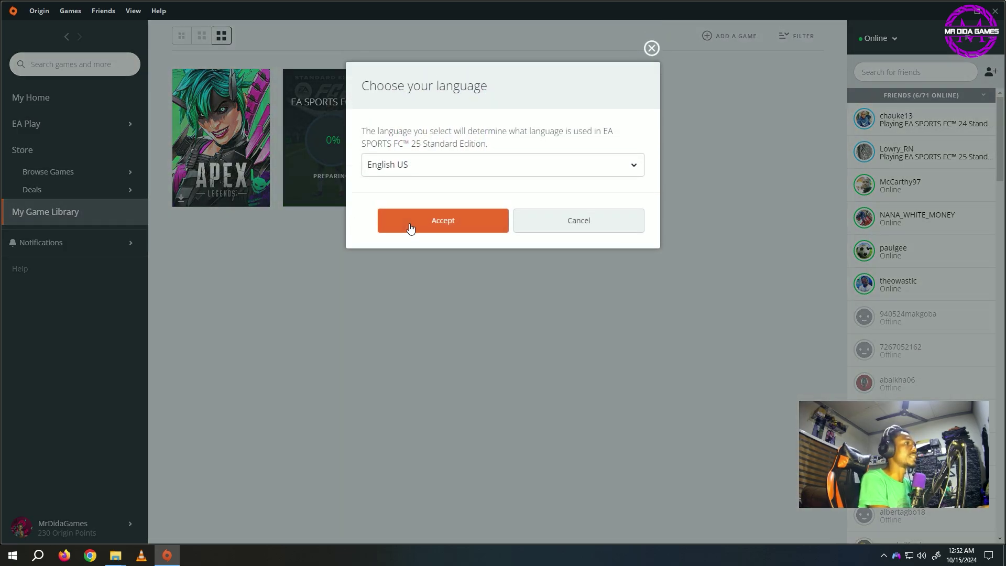
{"action": "left_click", "coordinate": [418, 228]}
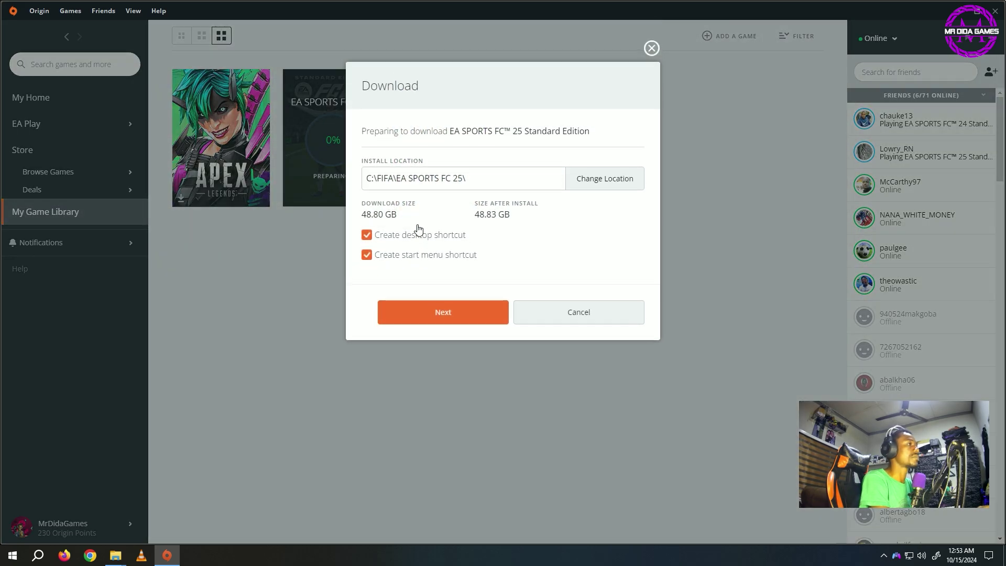
{"action": "left_click", "coordinate": [452, 316]}
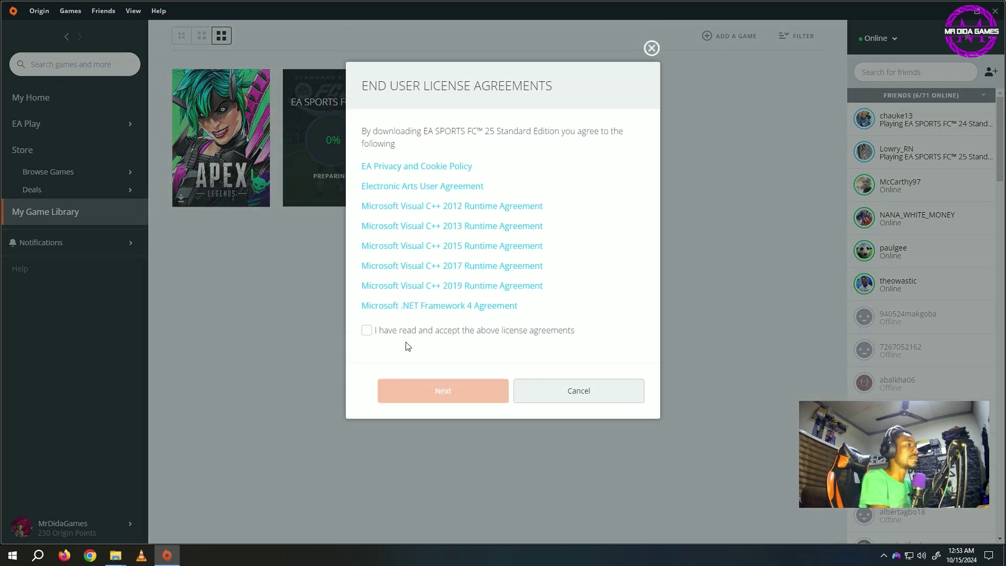
{"action": "left_click", "coordinate": [392, 337]}
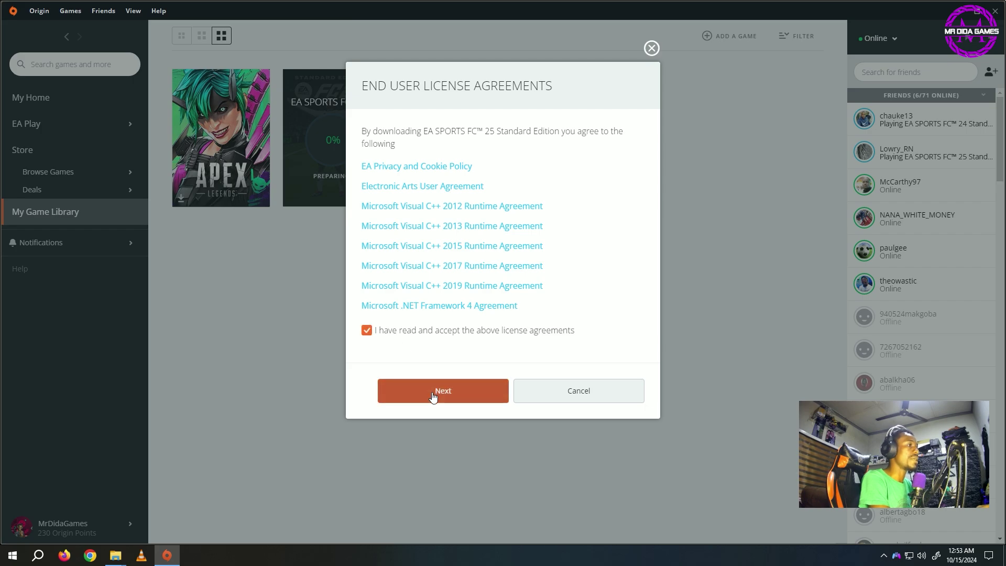
{"action": "left_click", "coordinate": [433, 395]}
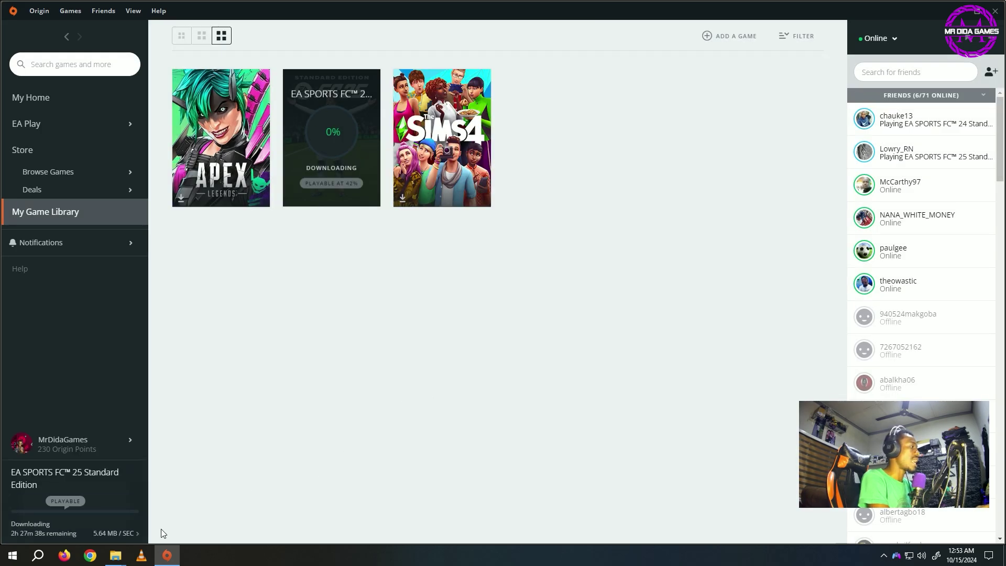
Pause the FC 25 download and minimize Origin to show the desktop.
{"action": "mouse_move", "coordinate": [119, 529]}
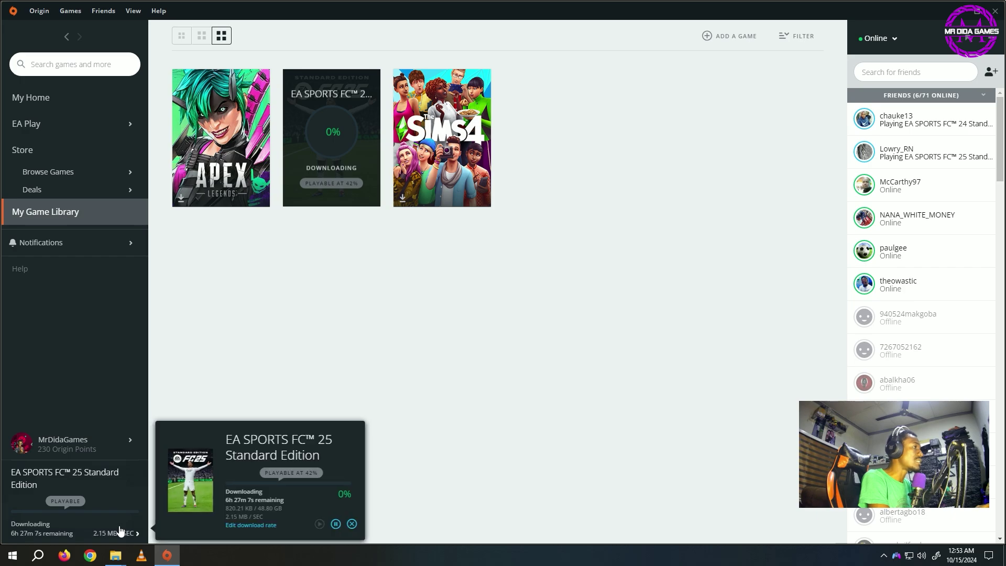
{"action": "left_click", "coordinate": [336, 525]}
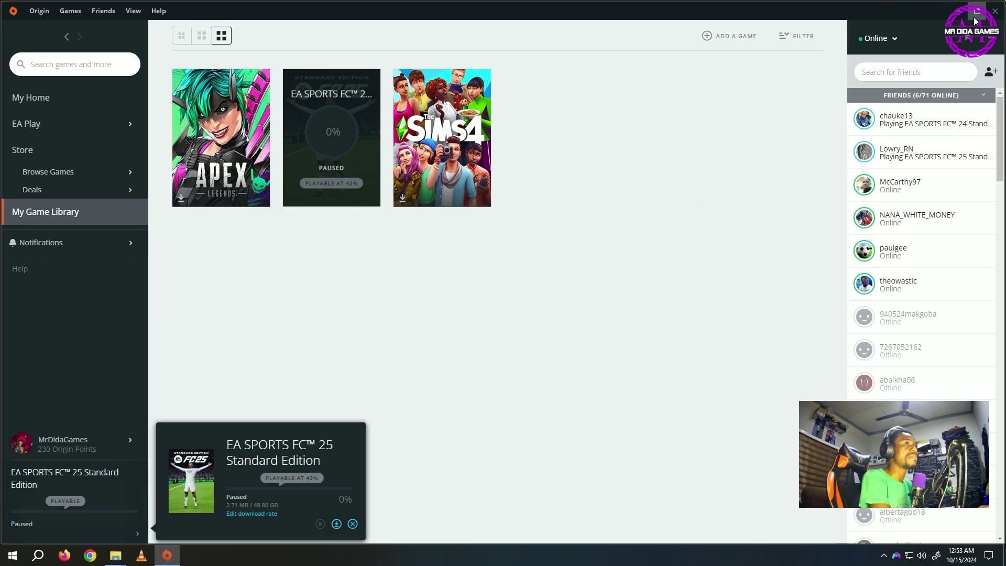
{"action": "left_click", "coordinate": [976, 13]}
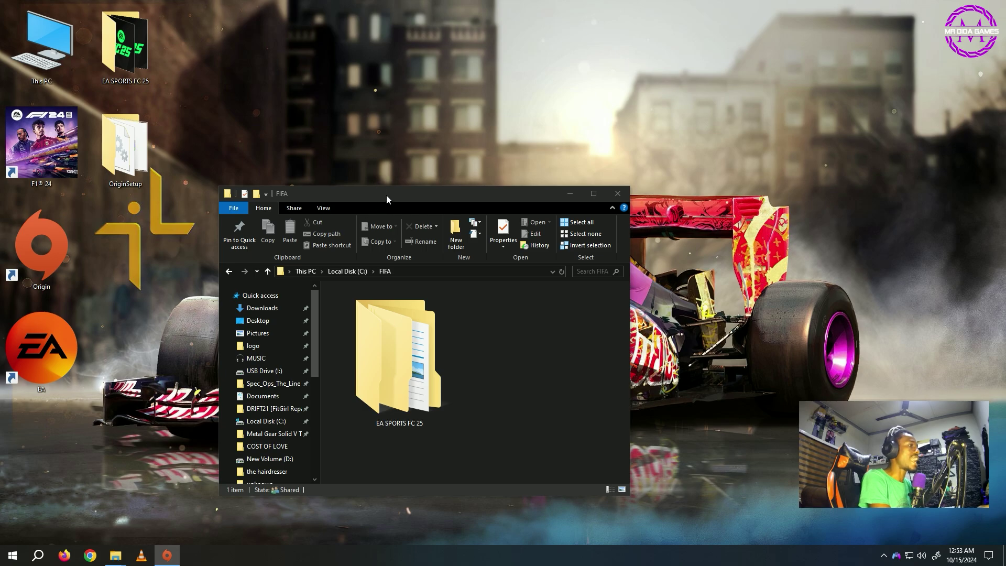
Maximize the FIFA window and delete the Origin-made EA SPORTS FC 25 folder.
{"action": "left_click_drag", "start_coordinate": [387, 199], "coordinate": [424, 34]}
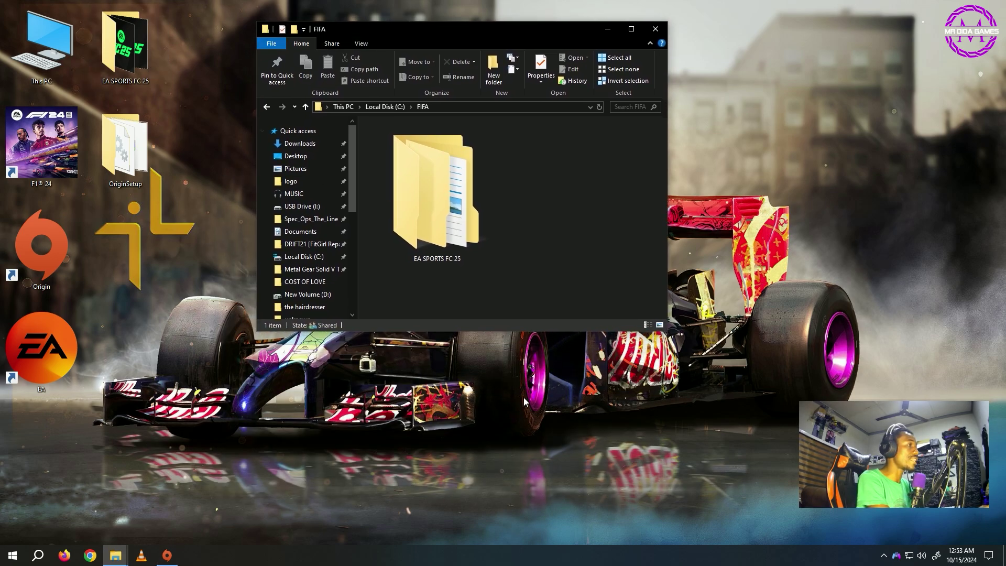
{"action": "left_click", "coordinate": [631, 28]}
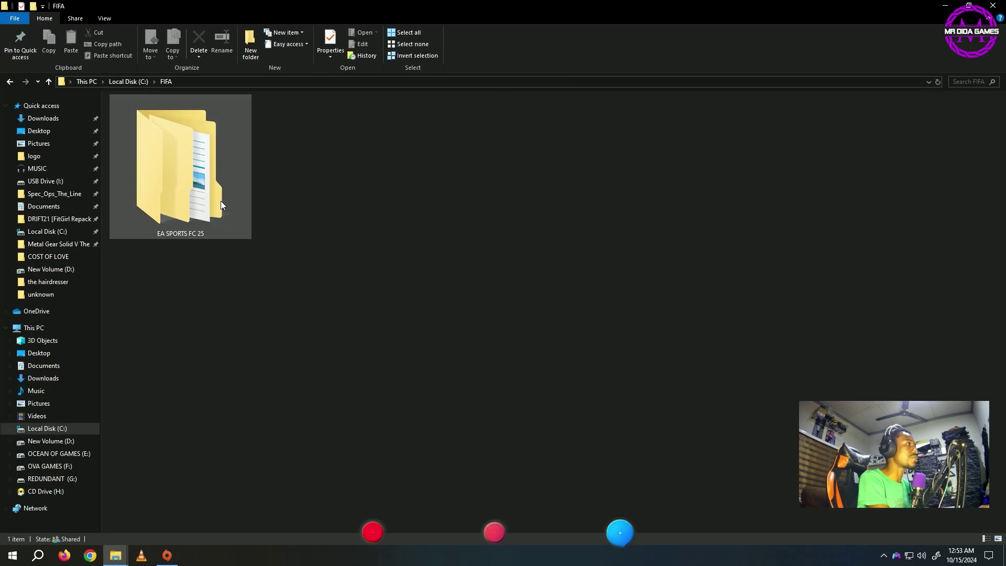
{"action": "left_click", "coordinate": [217, 190]}
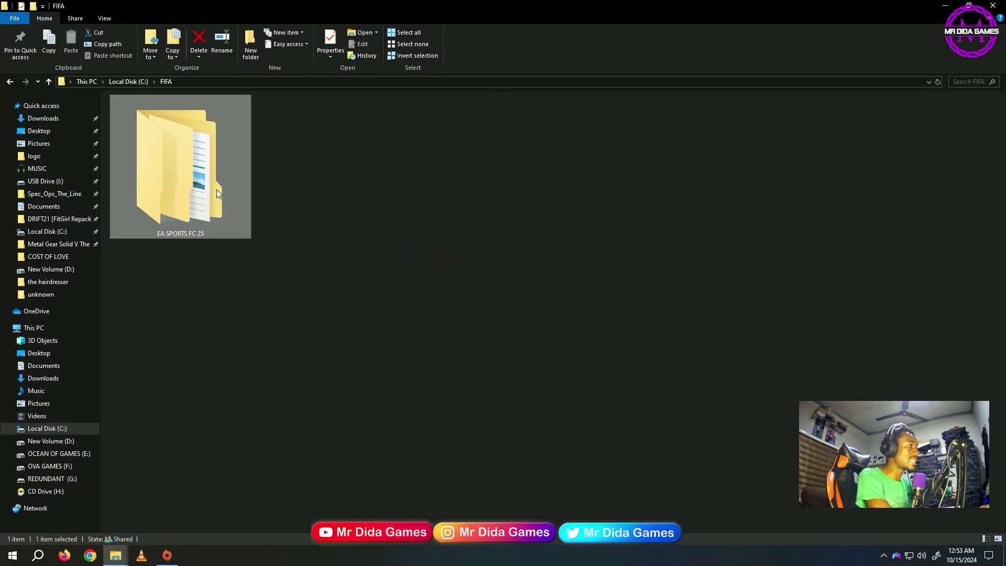
{"action": "key", "text": "Delete"}
Paste the desktop's 51.0 GB EA SPORTS FC 25 game folder into C:\FIFA.
{"action": "double_click", "coordinate": [332, 4]}
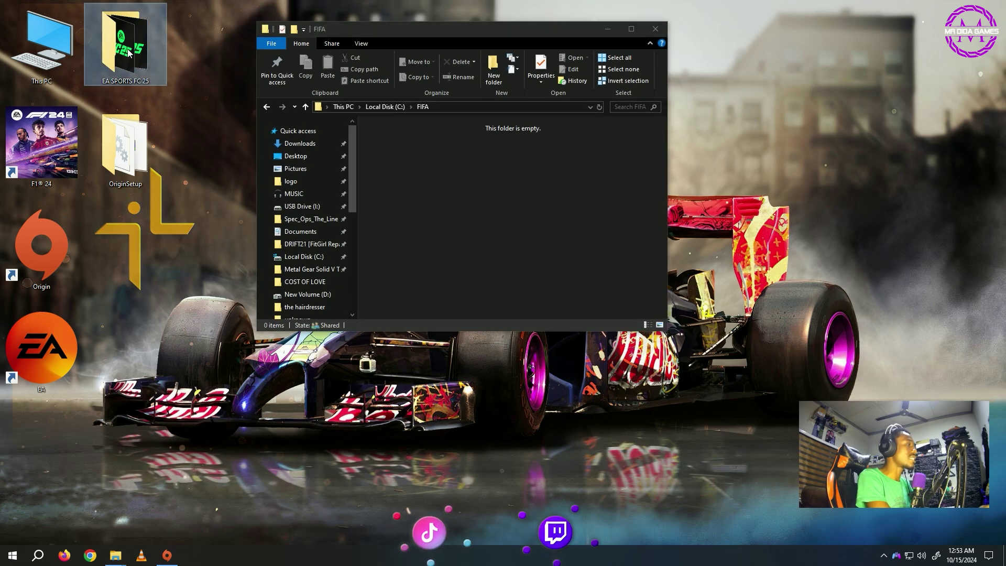
{"action": "mouse_move", "coordinate": [129, 53]}
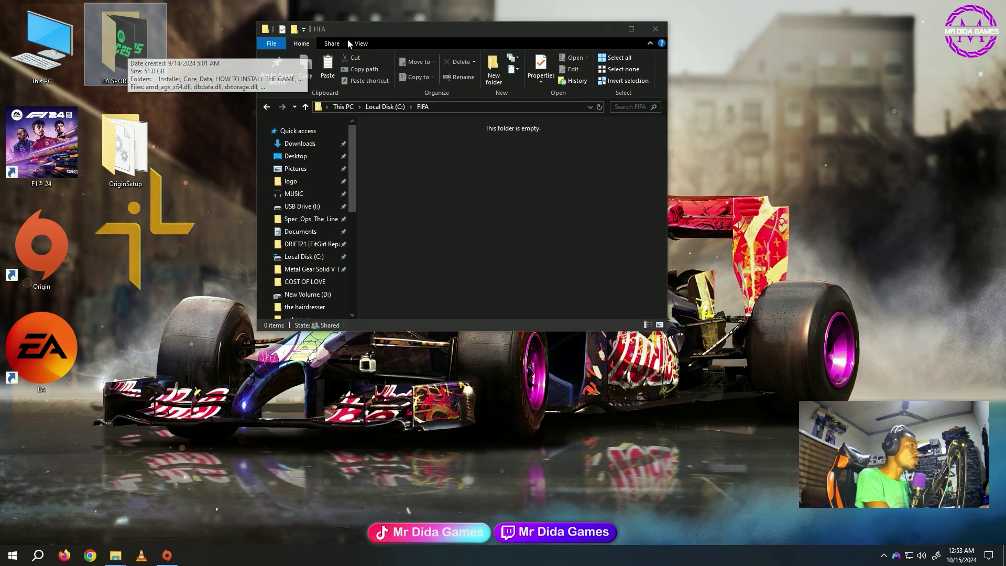
{"action": "double_click", "coordinate": [420, 27]}
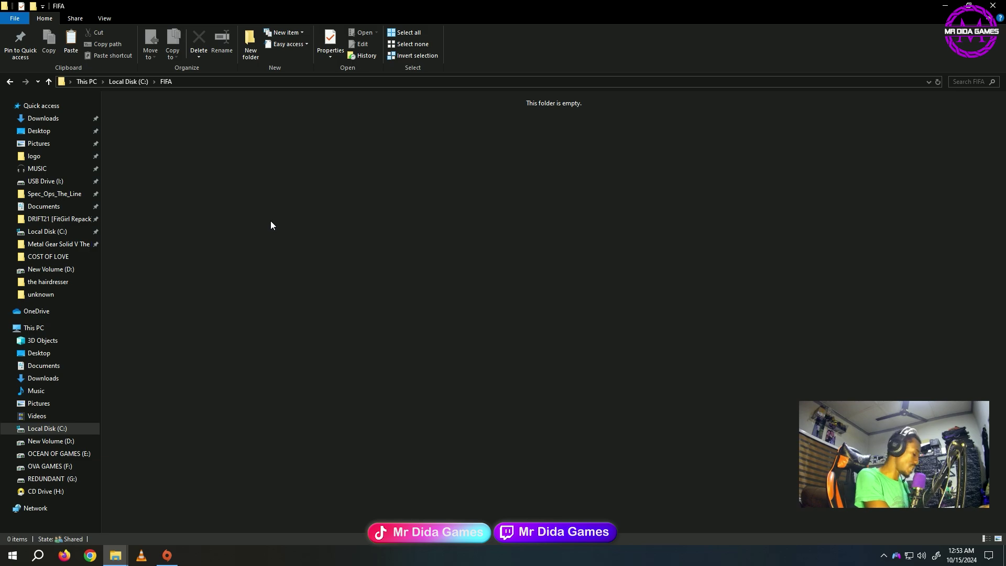
{"action": "key", "text": "ctrl+v"}
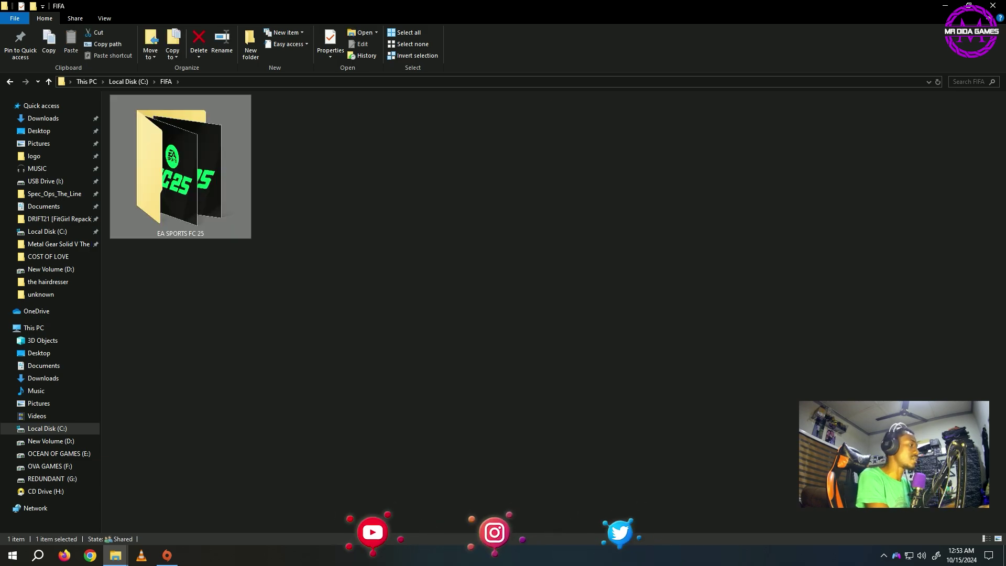
Bring Origin back to the front and resume the paused EA SPORTS FC 25 download.
{"action": "left_click", "coordinate": [168, 557]}
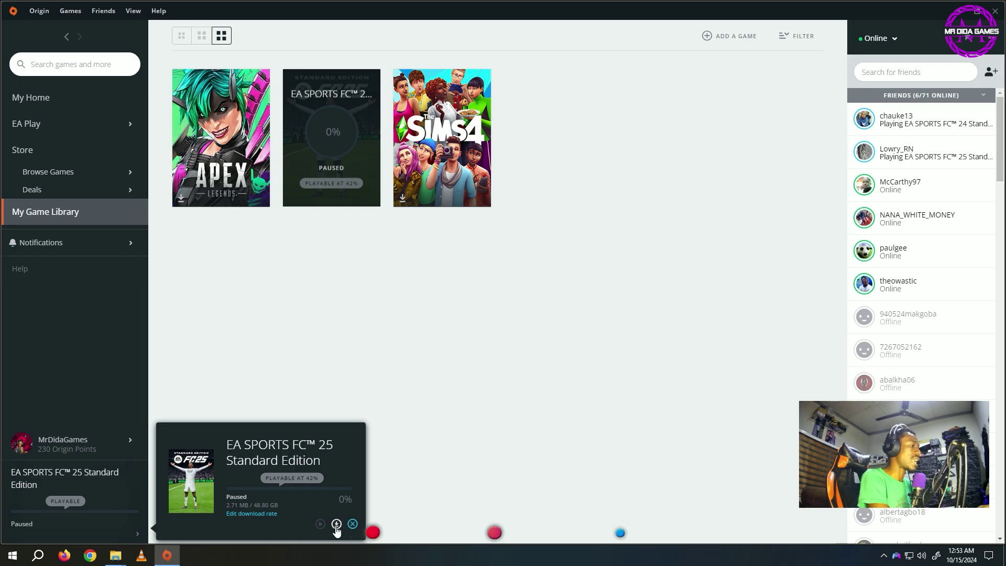
{"action": "left_click", "coordinate": [336, 525]}
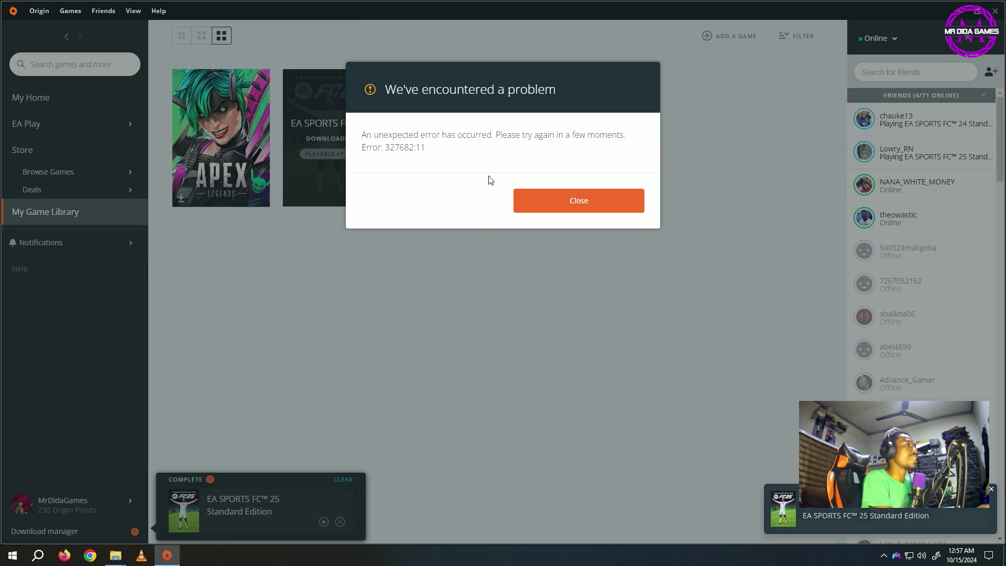
Close the 327682:11 error, open FC 25's game details page, and check its settings menu.
{"action": "left_click", "coordinate": [554, 207]}
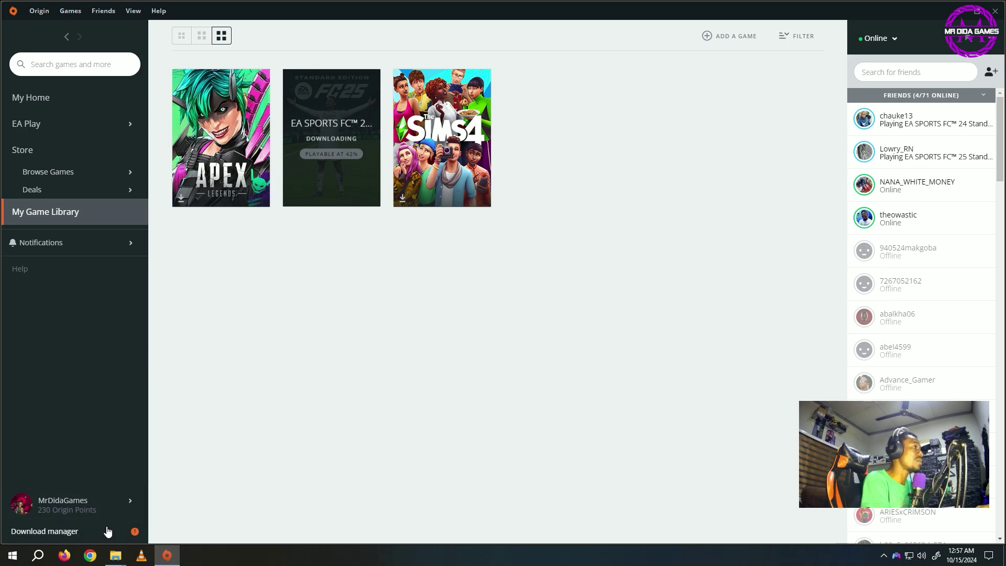
{"action": "mouse_move", "coordinate": [113, 532]}
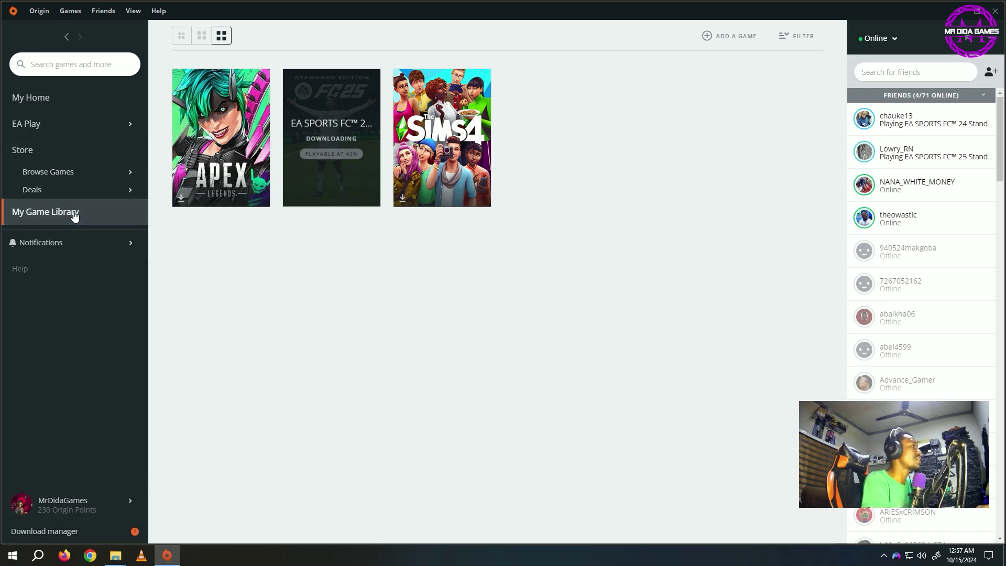
{"action": "right_click", "coordinate": [354, 139]}
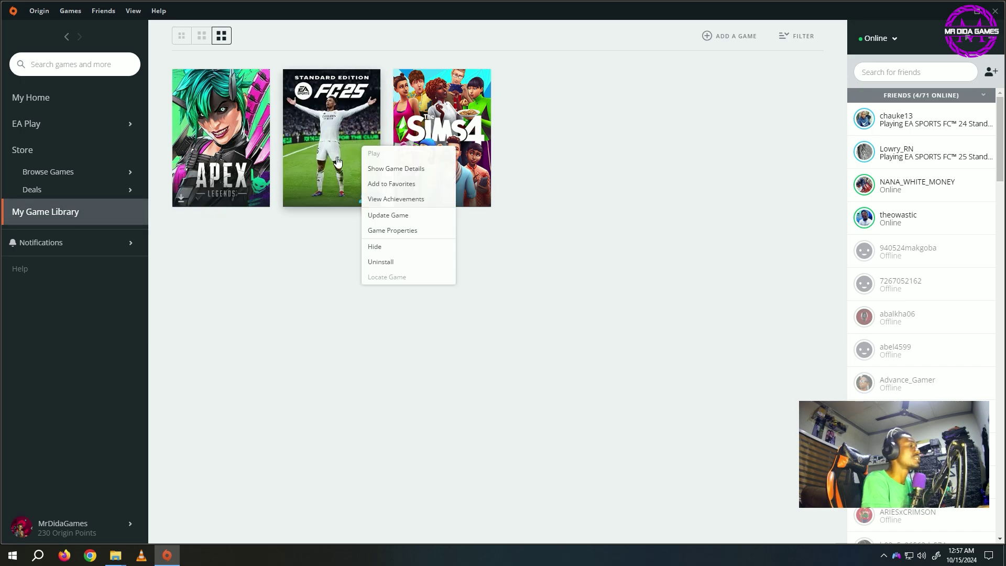
{"action": "left_click", "coordinate": [208, 330]}
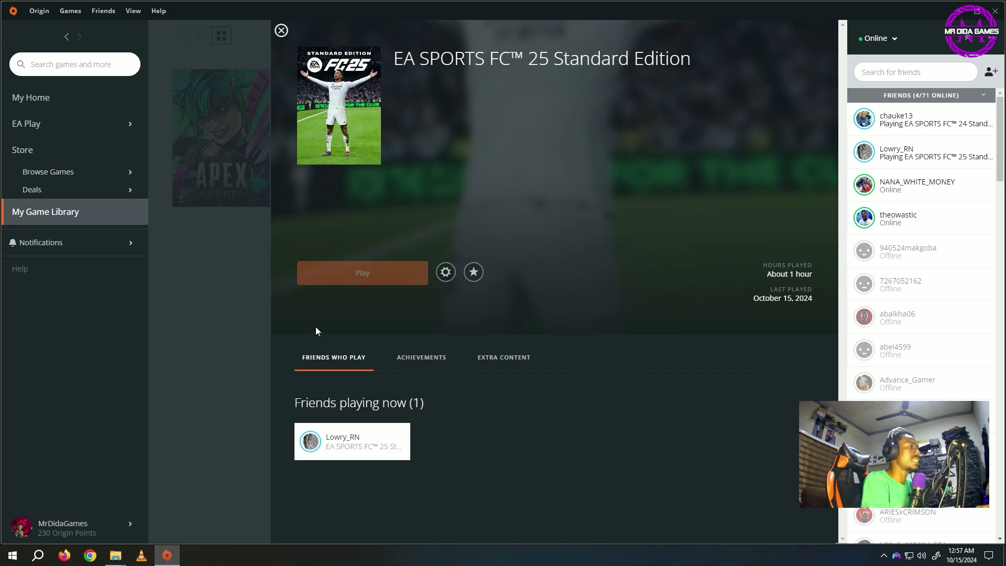
{"action": "left_click", "coordinate": [447, 277]}
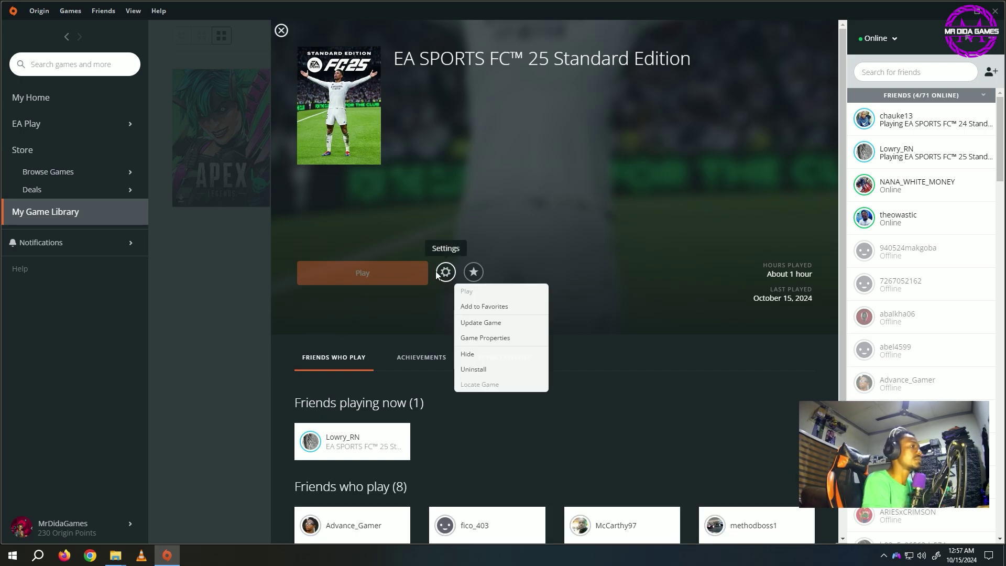
{"action": "left_click", "coordinate": [80, 291]}
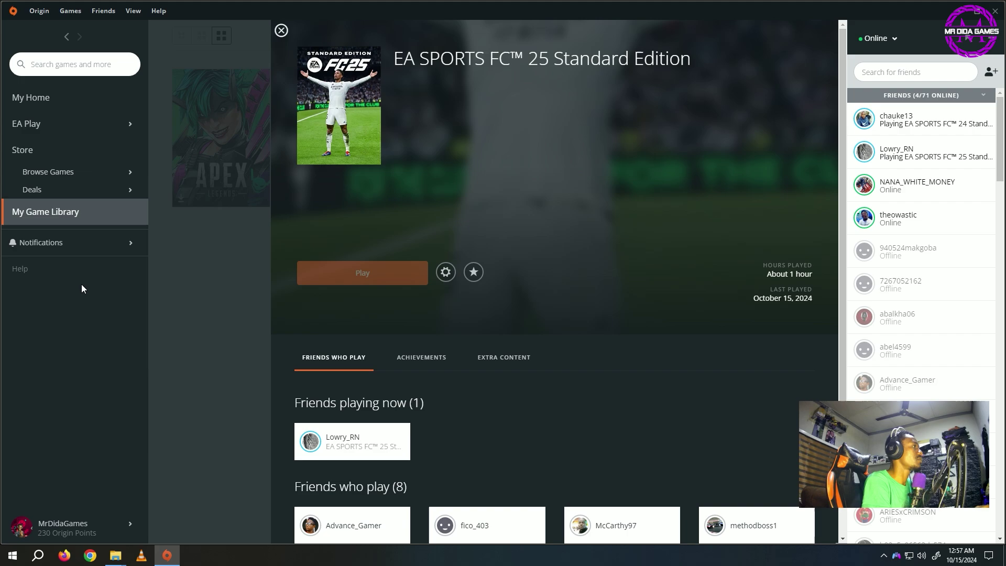
{"action": "right_click", "coordinate": [330, 564]}
{"action": "left_click", "coordinate": [366, 509]}
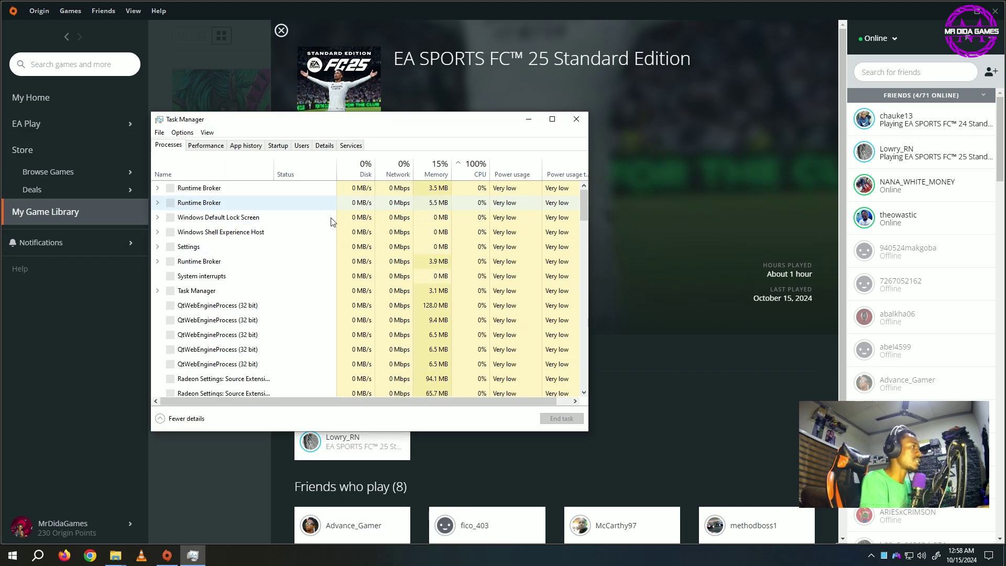
{"action": "left_click", "coordinate": [330, 220]}
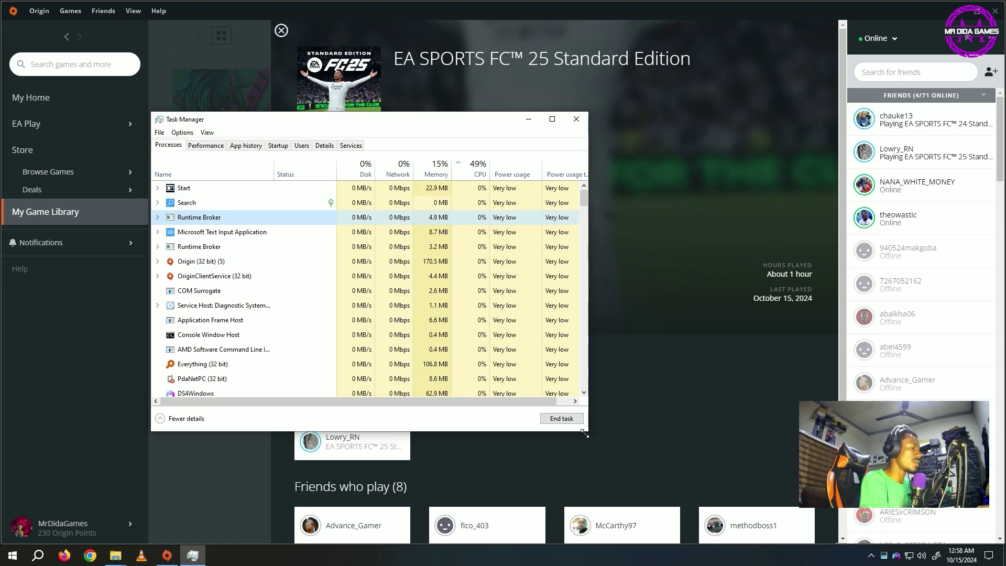
{"action": "left_click_drag", "start_coordinate": [585, 433], "coordinate": [719, 545]}
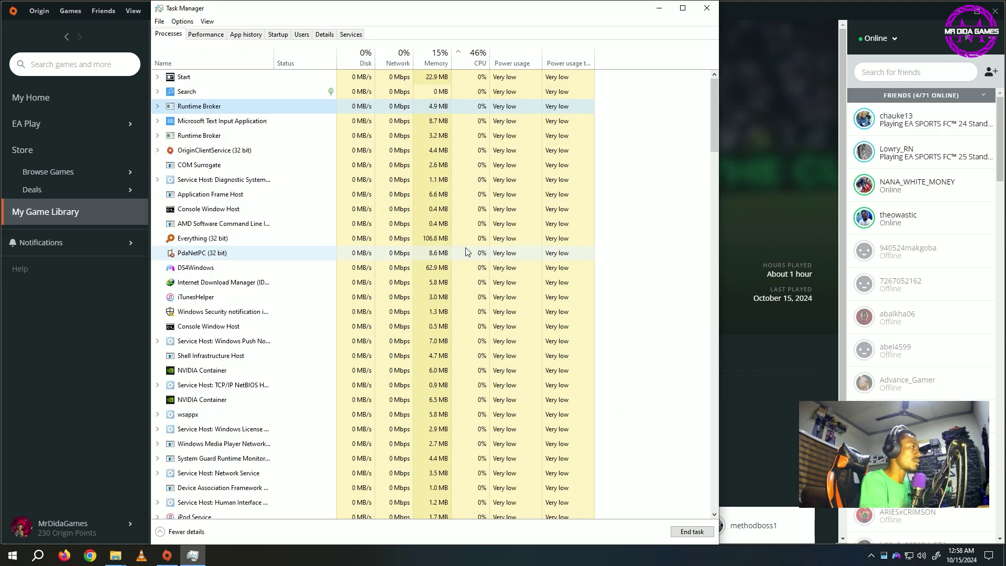
{"action": "scroll", "coordinate": [466, 253], "scroll_direction": "down", "scroll_amount": 4}
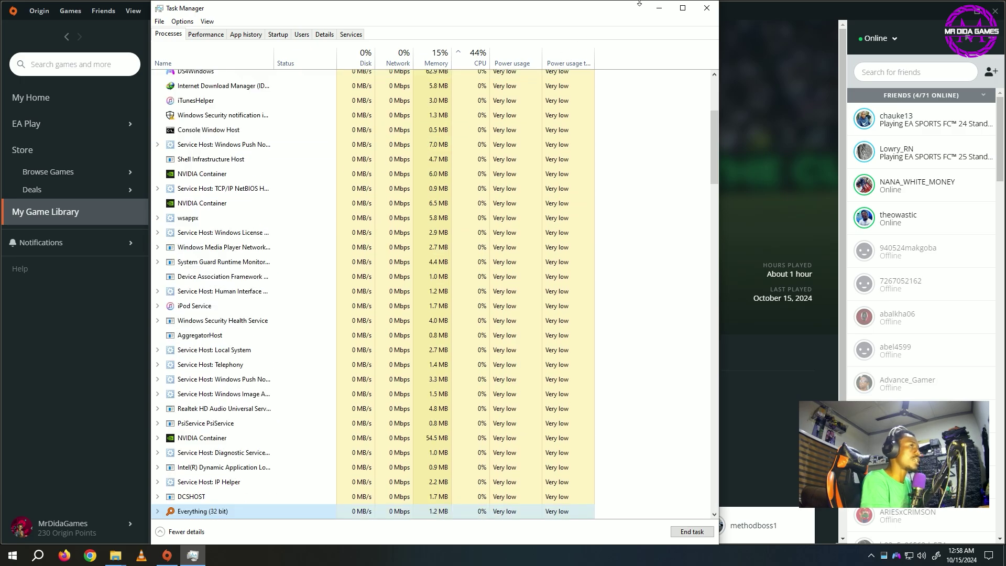
{"action": "left_click", "coordinate": [707, 8]}
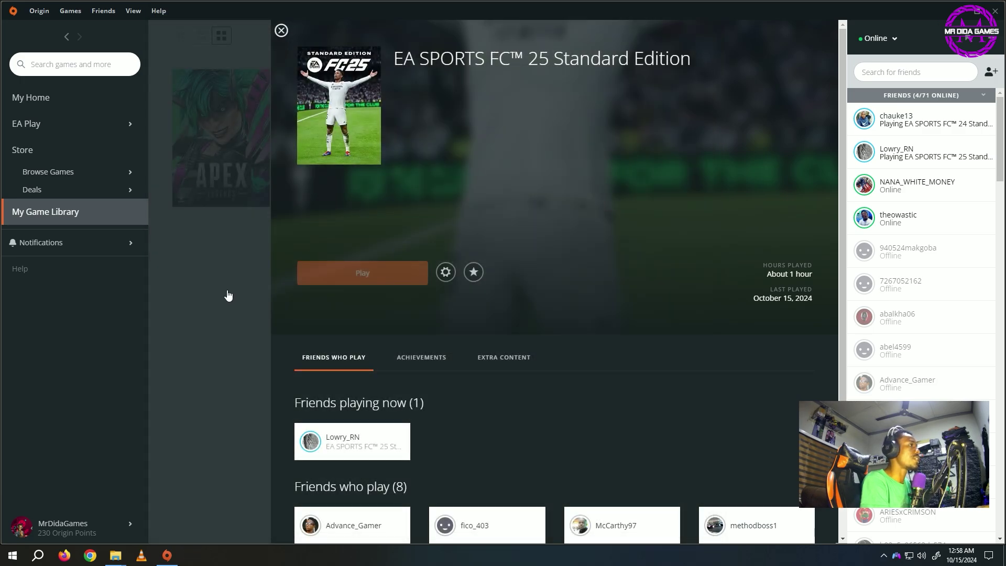
Close the FC 25 details page, browse Home and the library, then choose Origin > Exit.
{"action": "left_click", "coordinate": [228, 296]}
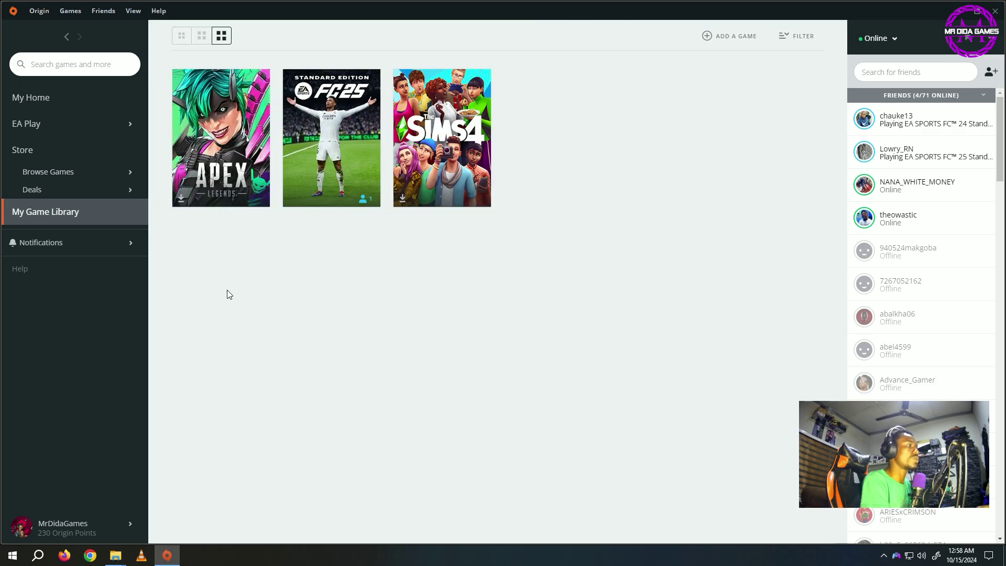
{"action": "right_click", "coordinate": [362, 181]}
{"action": "mouse_move", "coordinate": [84, 178]}
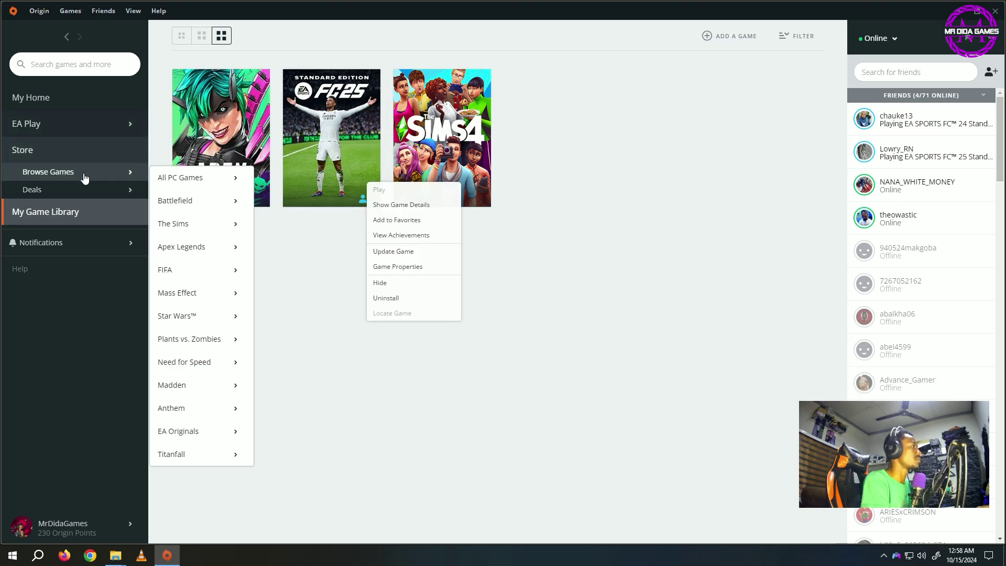
{"action": "left_click", "coordinate": [81, 102]}
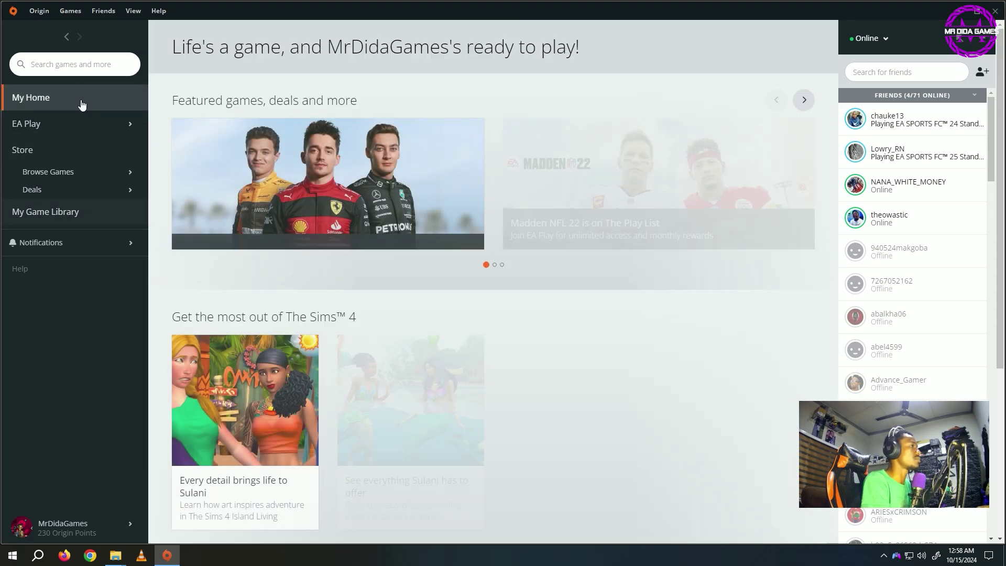
{"action": "left_click", "coordinate": [286, 192]}
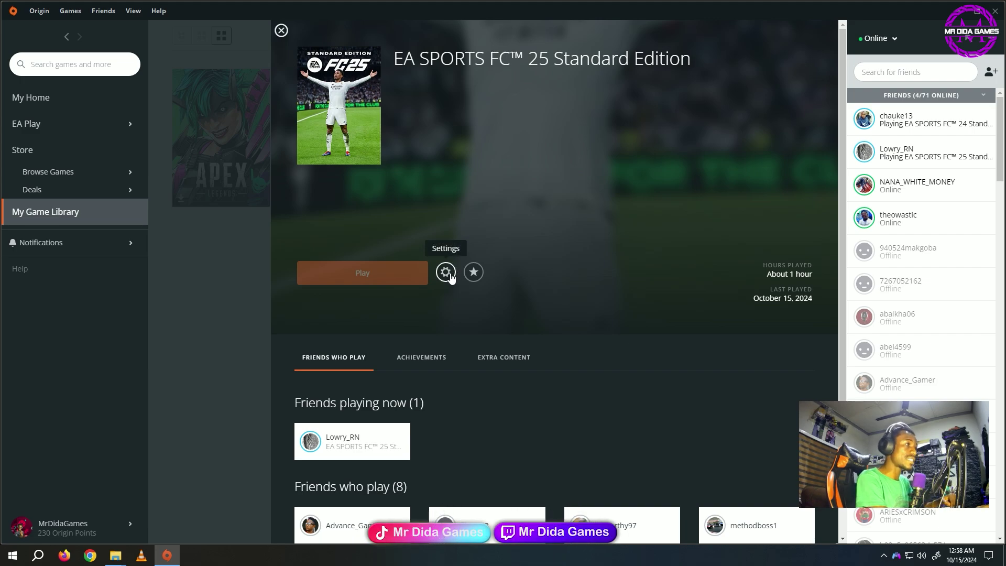
{"action": "left_click", "coordinate": [47, 10]}
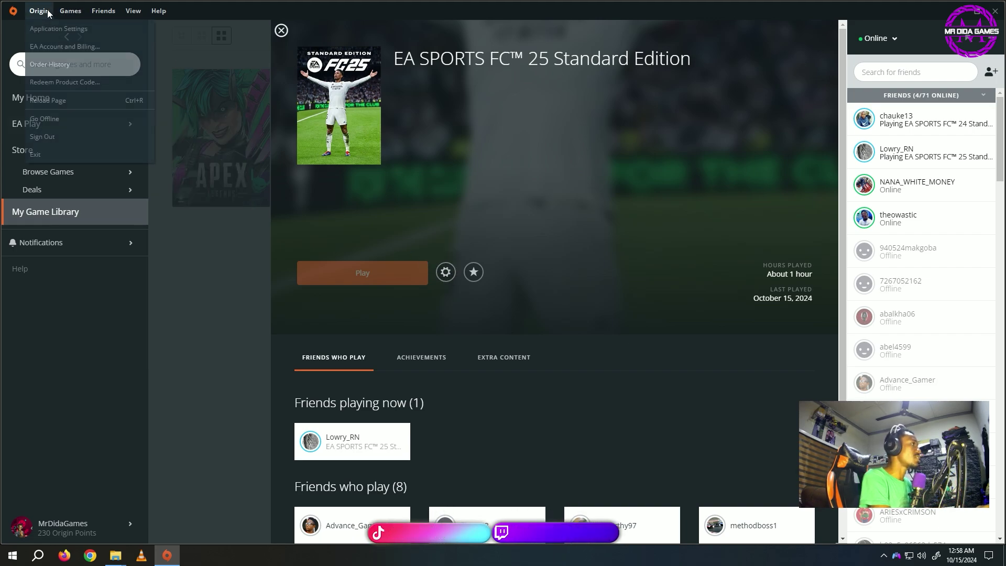
{"action": "left_click", "coordinate": [56, 153]}
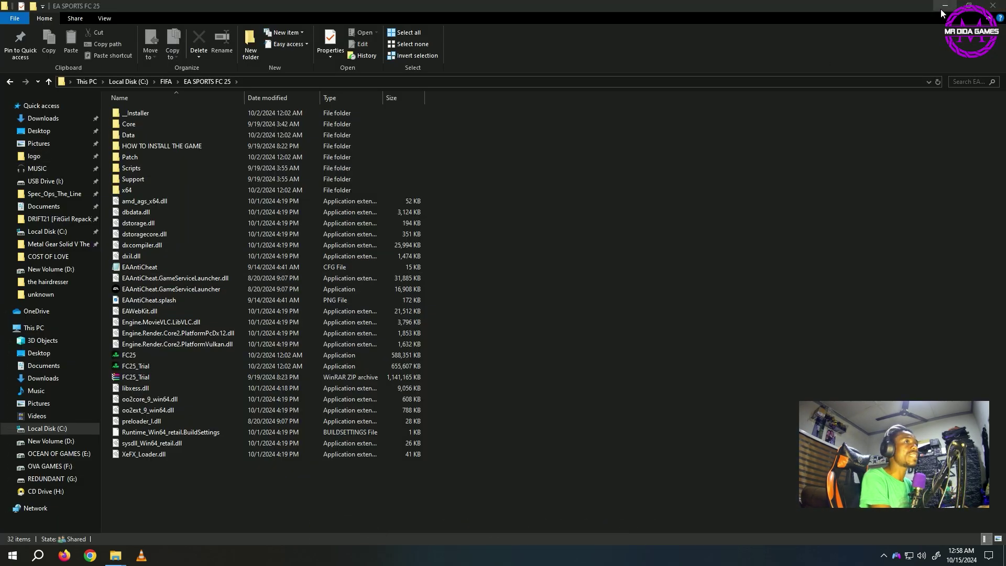
Minimize the game folder window and relaunch Origin from its desktop shortcut.
{"action": "left_click", "coordinate": [944, 7]}
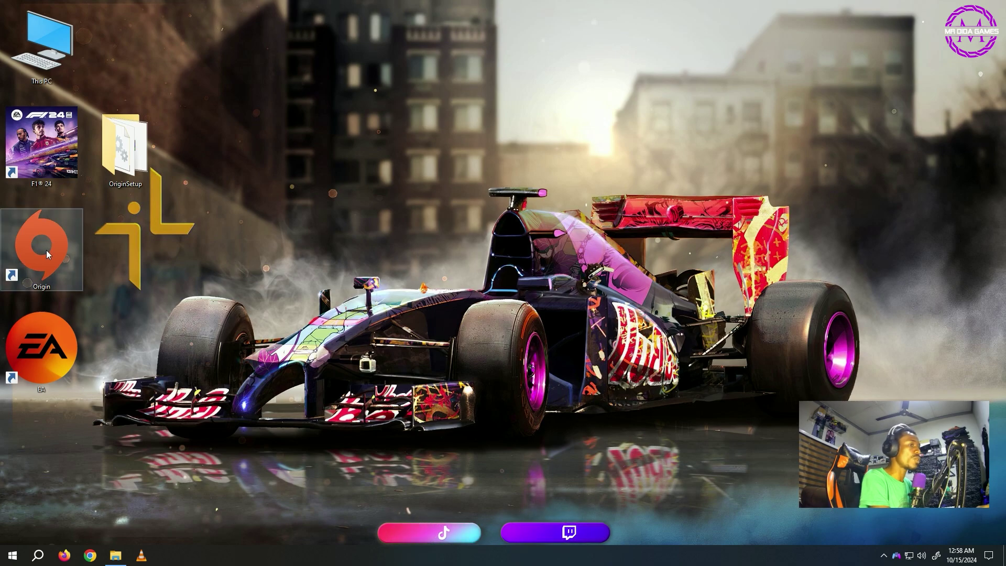
{"action": "double_click", "coordinate": [47, 250]}
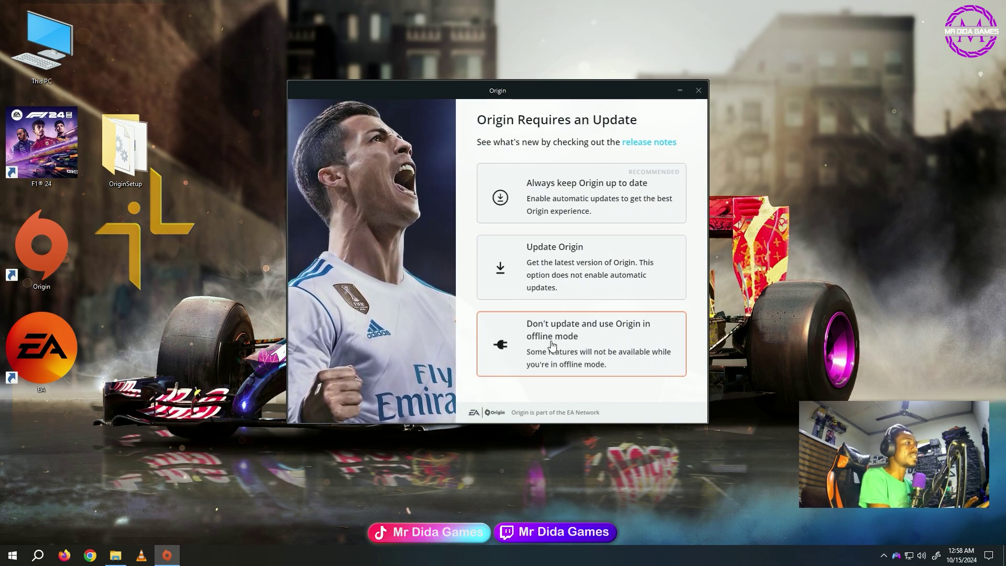
Choose offline mode without updating, then re-enter the account password and sign in.
{"action": "left_click", "coordinate": [552, 345]}
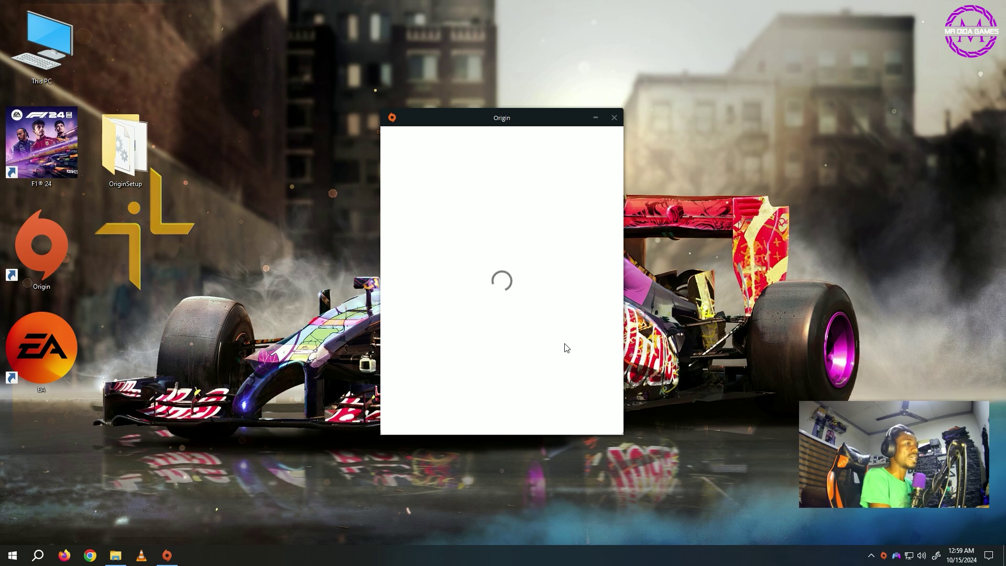
{"action": "left_click", "coordinate": [496, 268]}
{"action": "type", "text": "•••••"}
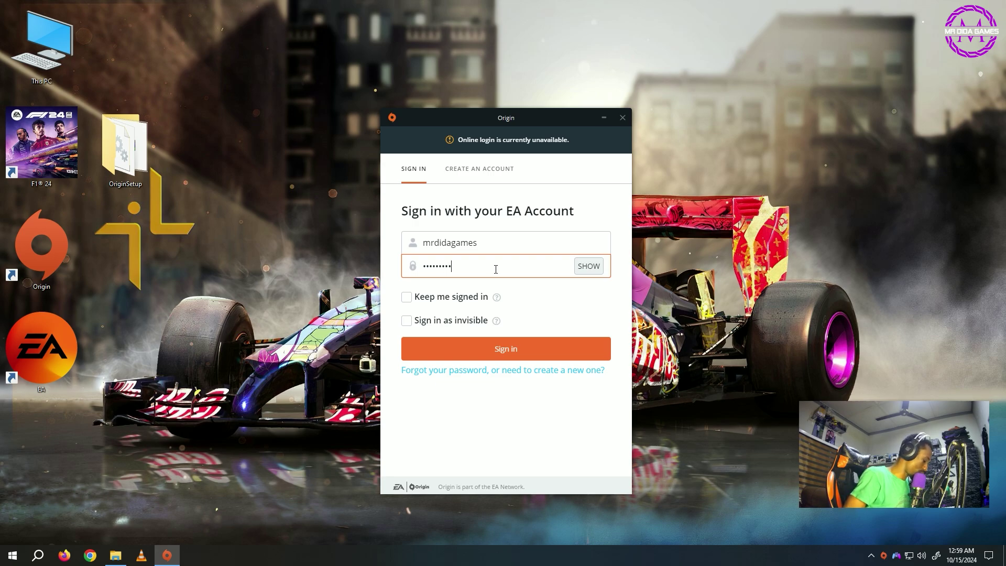
{"action": "key", "text": "ctrl+a"}
{"action": "type", "text": "•"}
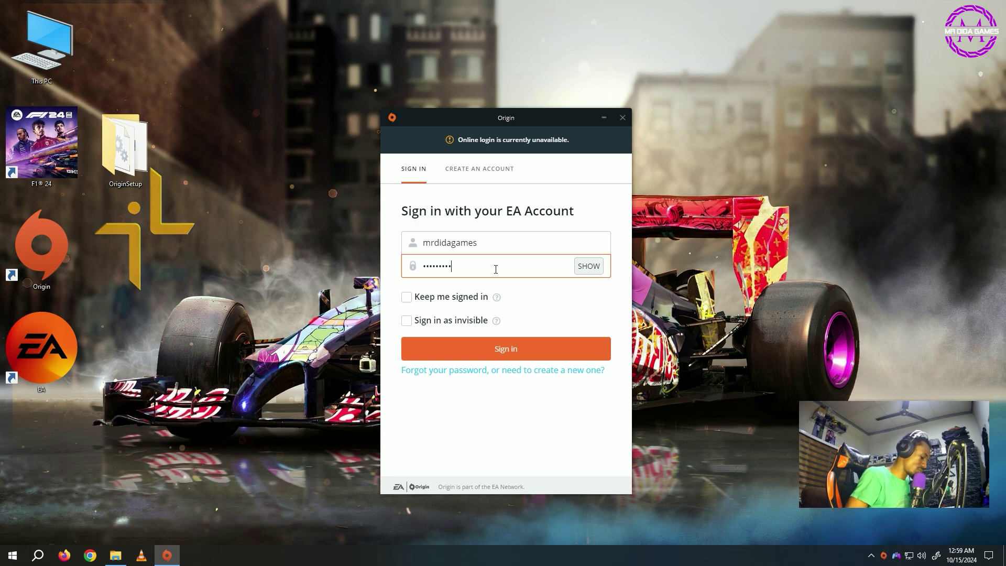
{"action": "left_click", "coordinate": [471, 353]}
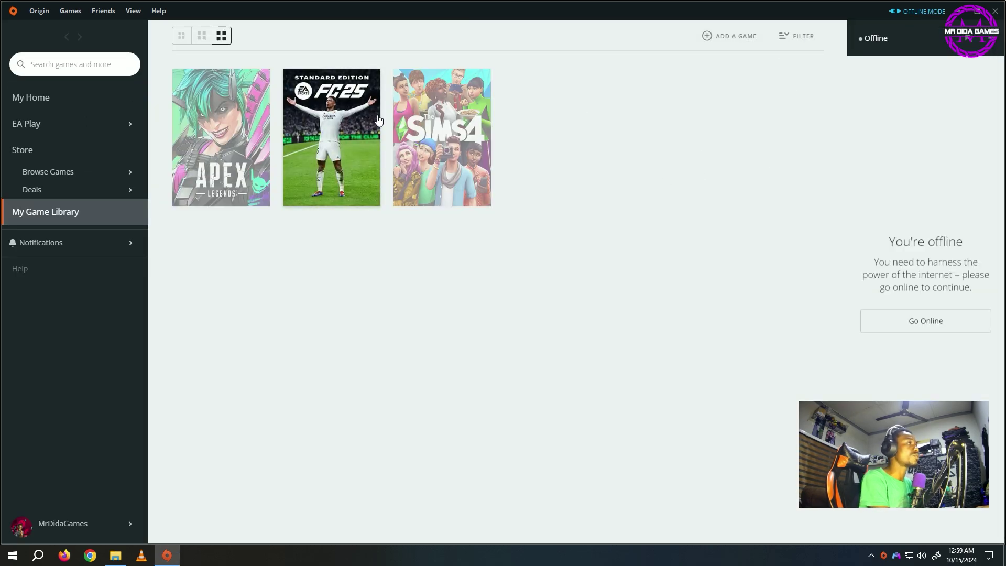
Choose Play from the FC25 tile's menu, then close the 'Origin is now in offline mode' notice.
{"action": "right_click", "coordinate": [338, 159]}
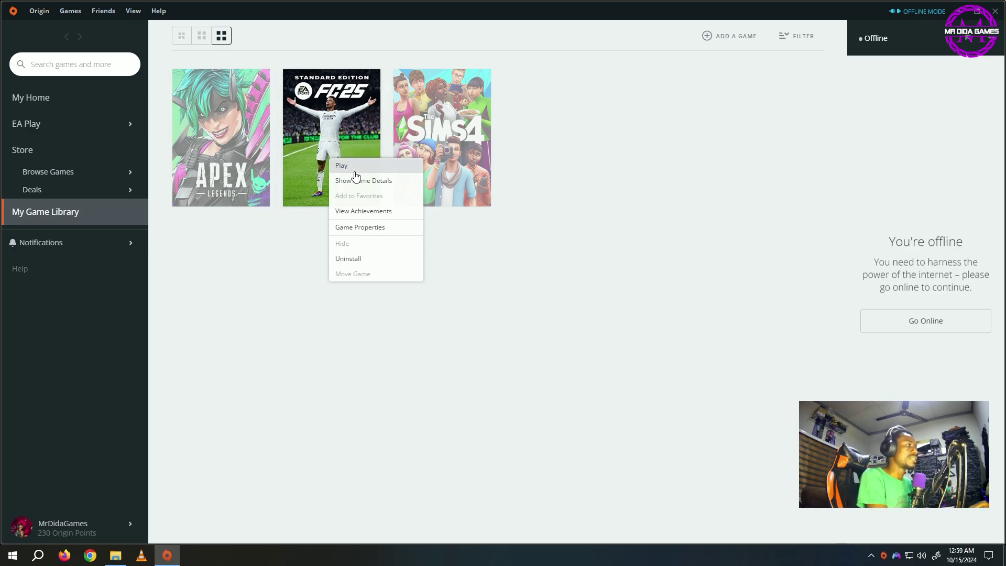
{"action": "left_click", "coordinate": [190, 291]}
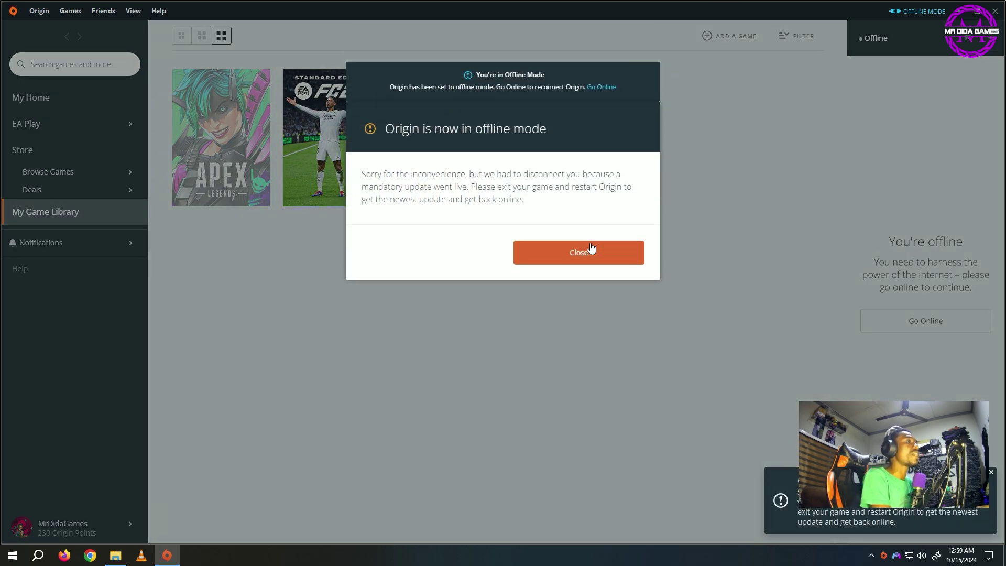
{"action": "left_click", "coordinate": [590, 254]}
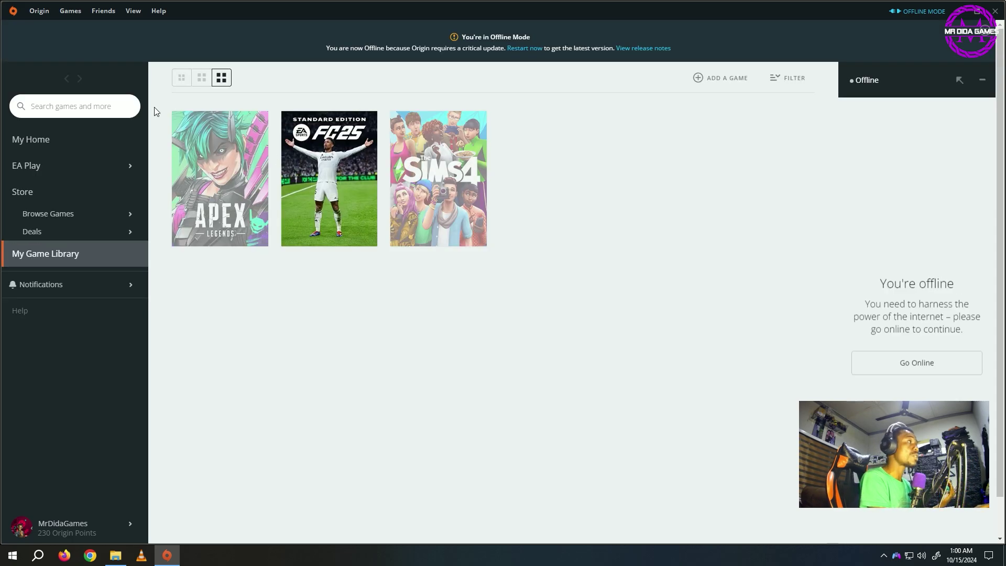
Exit Origin from its main menu and refresh the Windows desktop.
{"action": "left_click", "coordinate": [48, 14]}
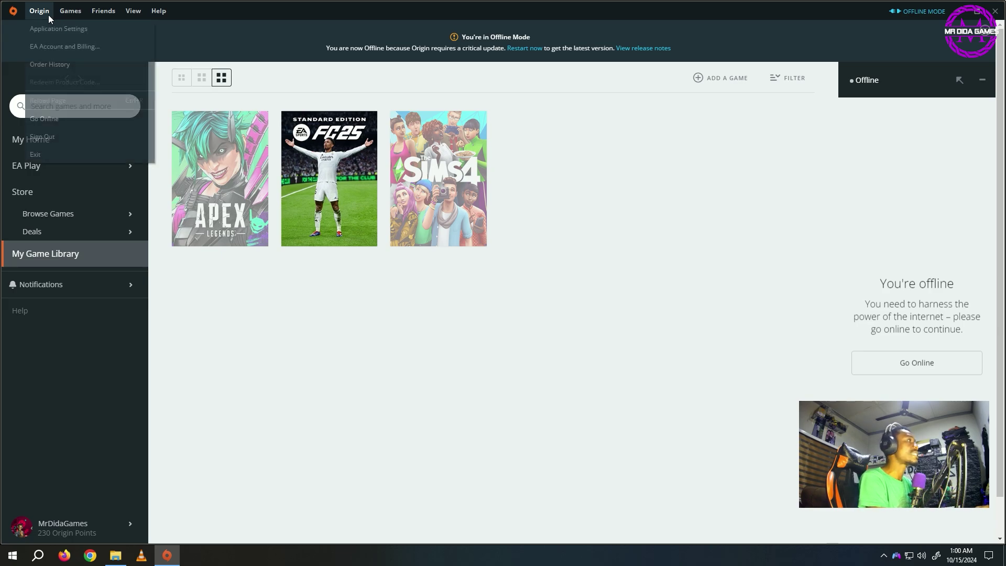
{"action": "left_click", "coordinate": [52, 149]}
{"action": "right_click", "coordinate": [253, 153]}
{"action": "left_click", "coordinate": [290, 203]}
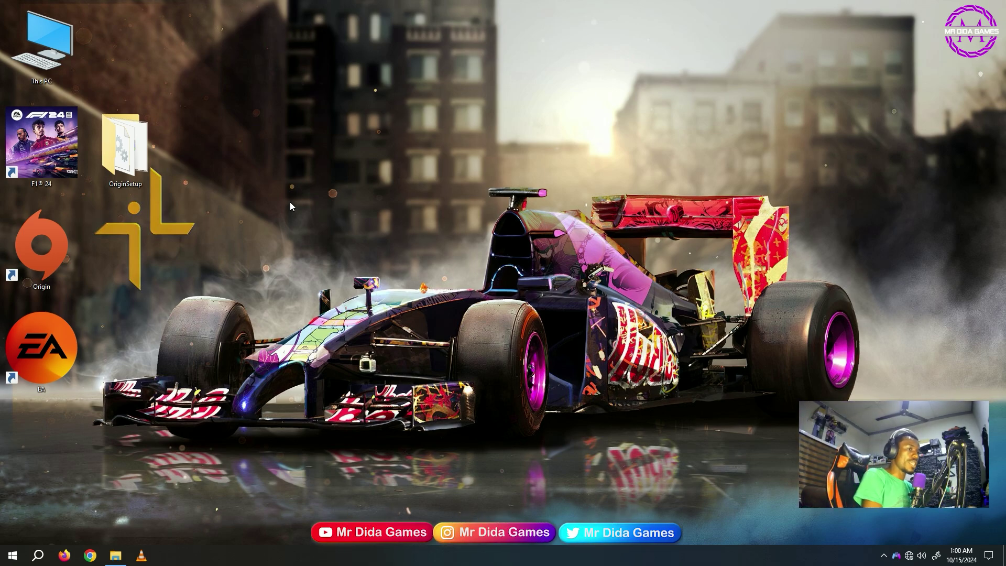
Confirm the network connection status is offline, then relaunch Origin from the desktop icon.
{"action": "left_click", "coordinate": [911, 558]}
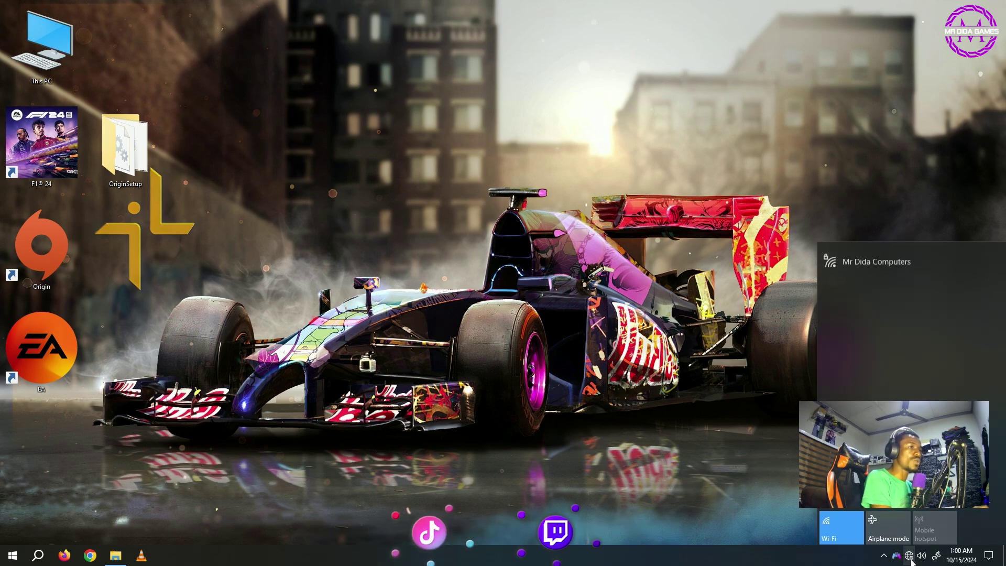
{"action": "left_click", "coordinate": [681, 241]}
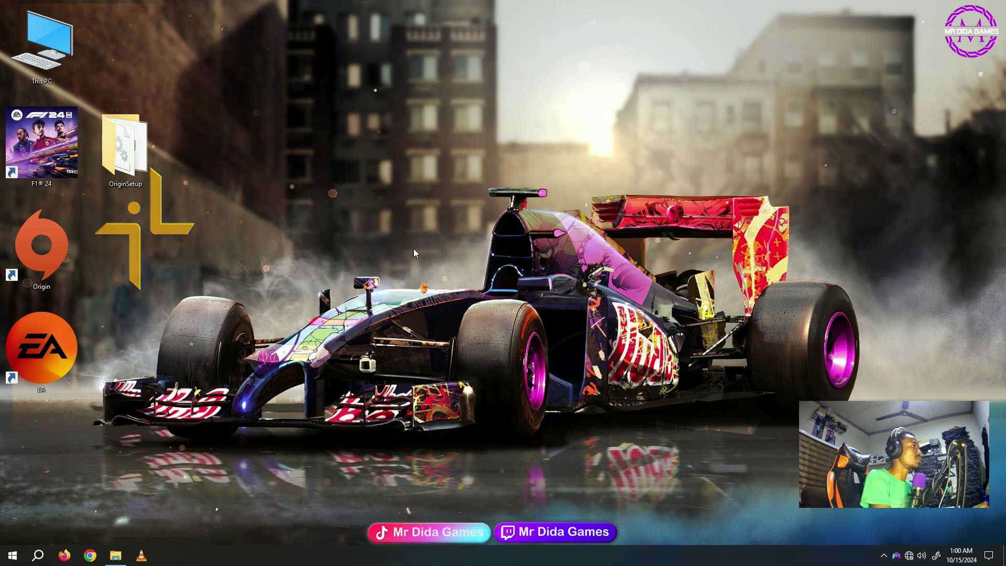
{"action": "double_click", "coordinate": [62, 253]}
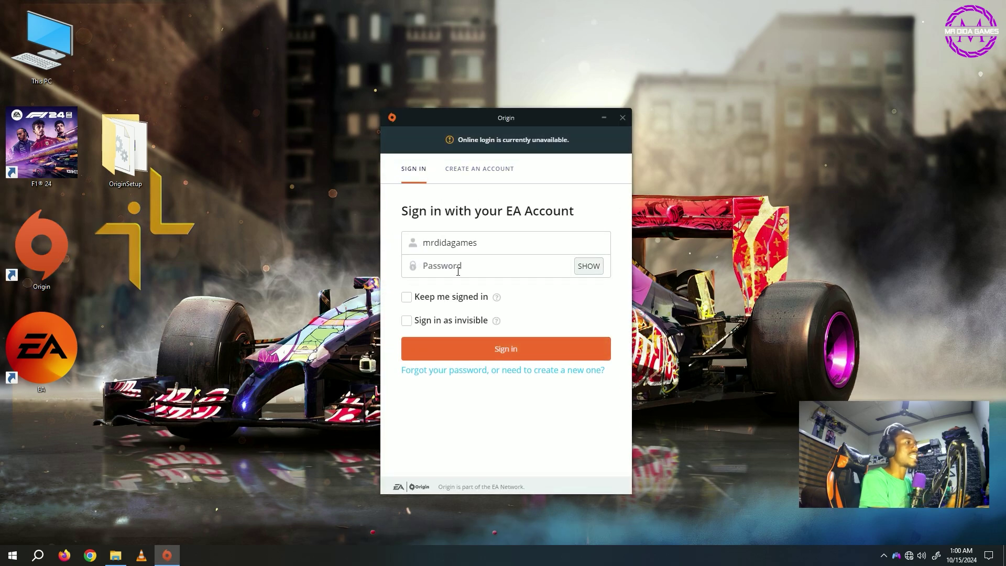
Sign in to Origin offline with the account password and bring up the FC25 game's options.
{"action": "left_click", "coordinate": [458, 272]}
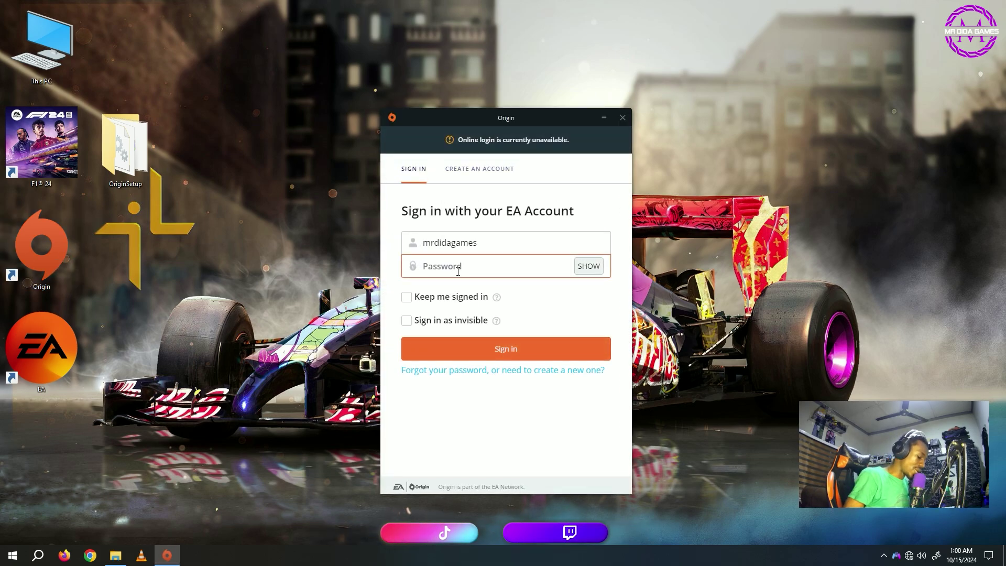
{"action": "type", "text": "•••••"}
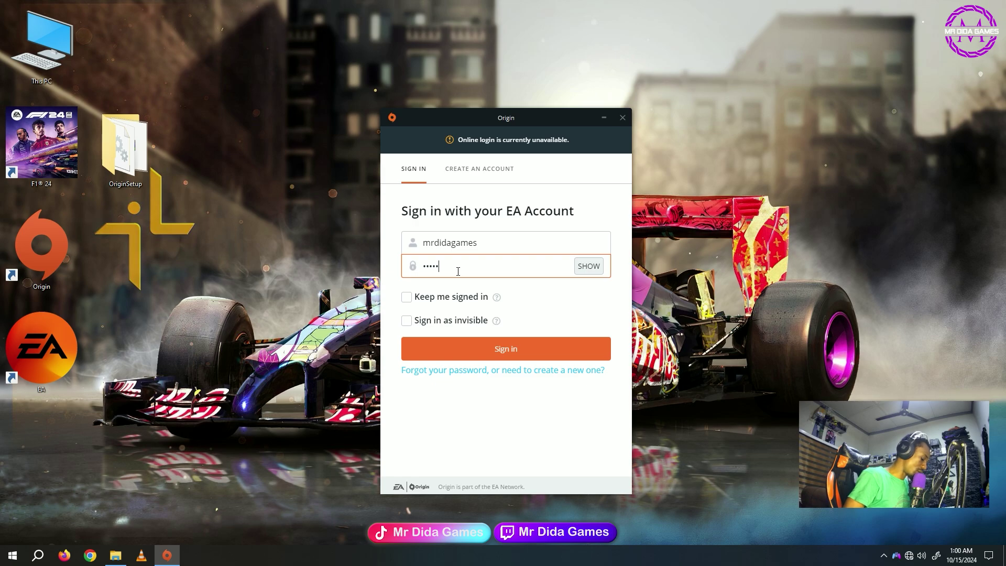
{"action": "type", "text": "•••"}
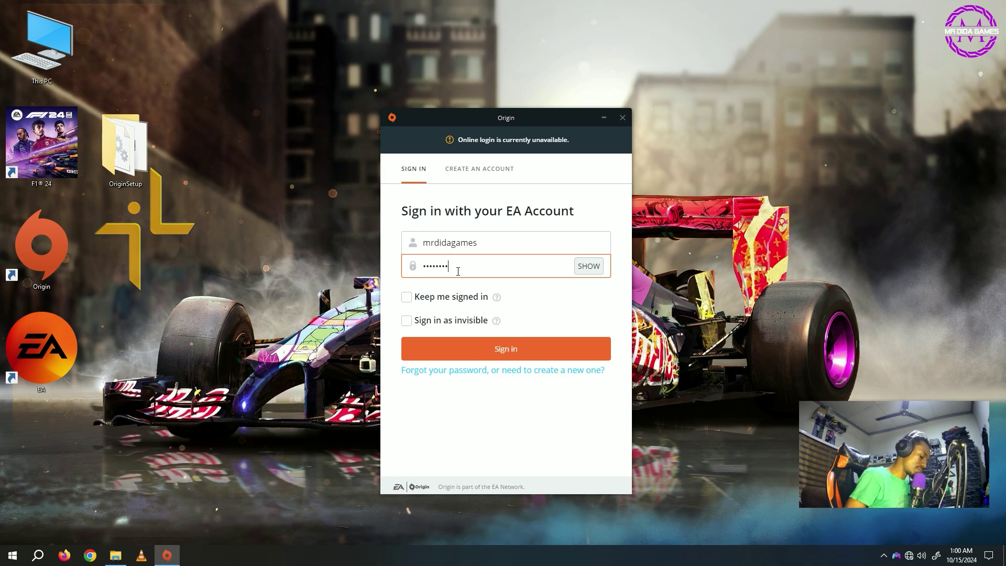
{"action": "key", "text": "Return"}
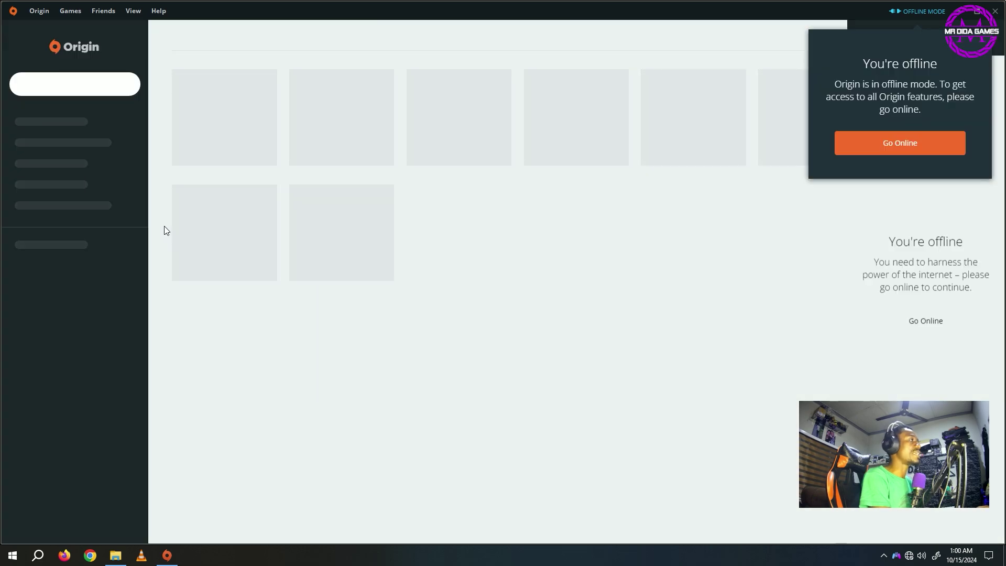
{"action": "right_click", "coordinate": [333, 166]}
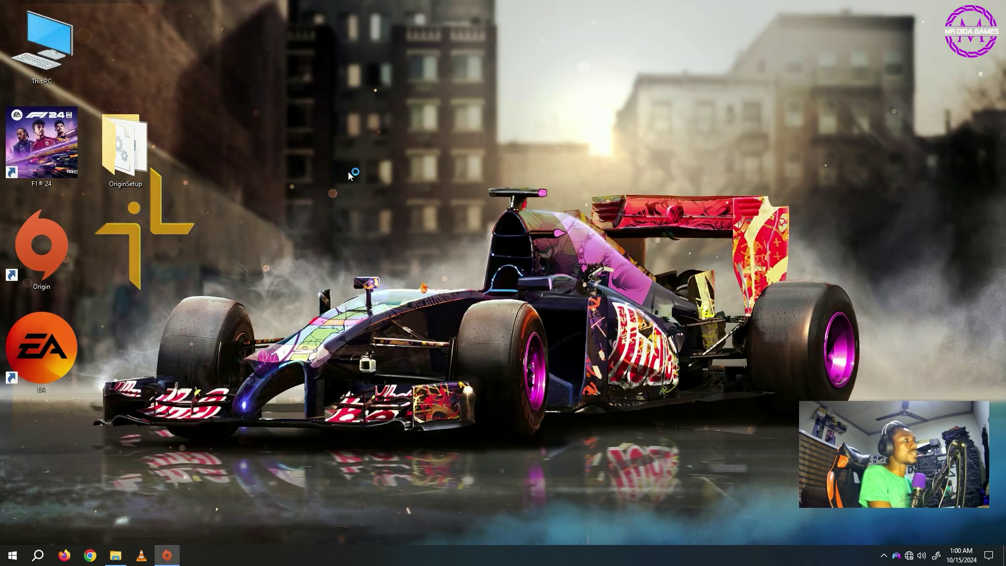
Refresh the Windows desktop five times while the FC 25 splash screen loads.
{"action": "right_click", "coordinate": [353, 170]}
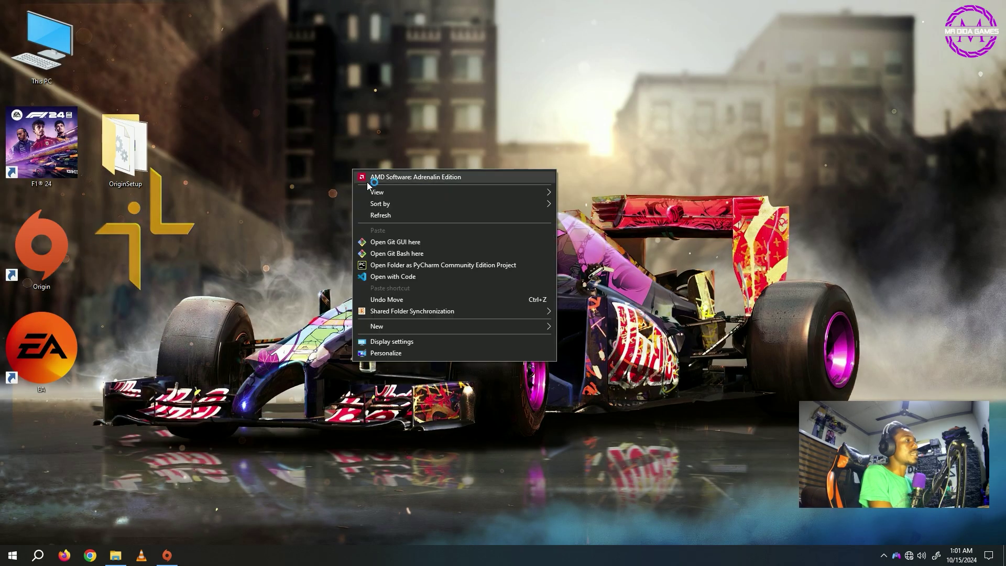
{"action": "left_click", "coordinate": [385, 215]}
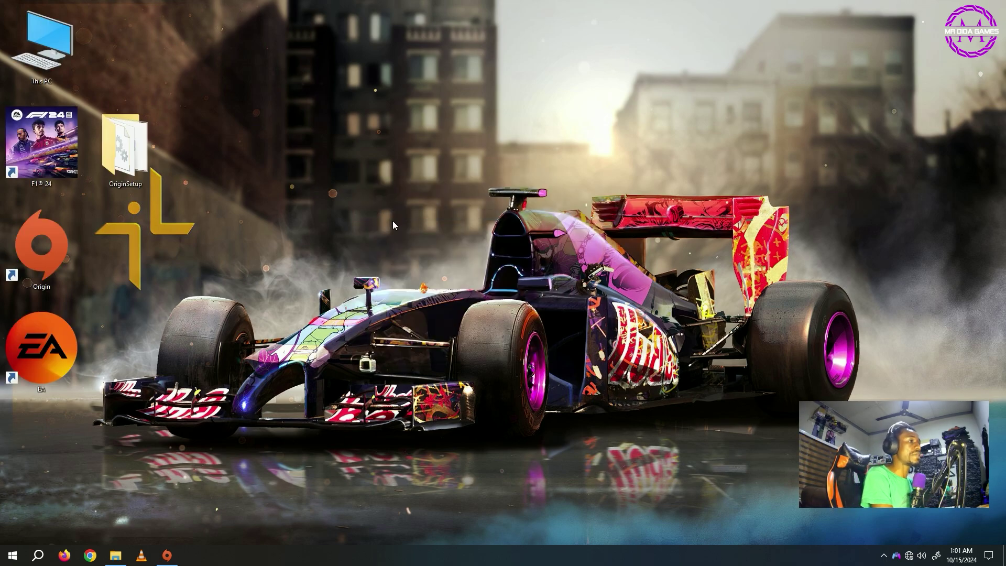
{"action": "right_click", "coordinate": [334, 232]}
{"action": "left_click", "coordinate": [362, 280]}
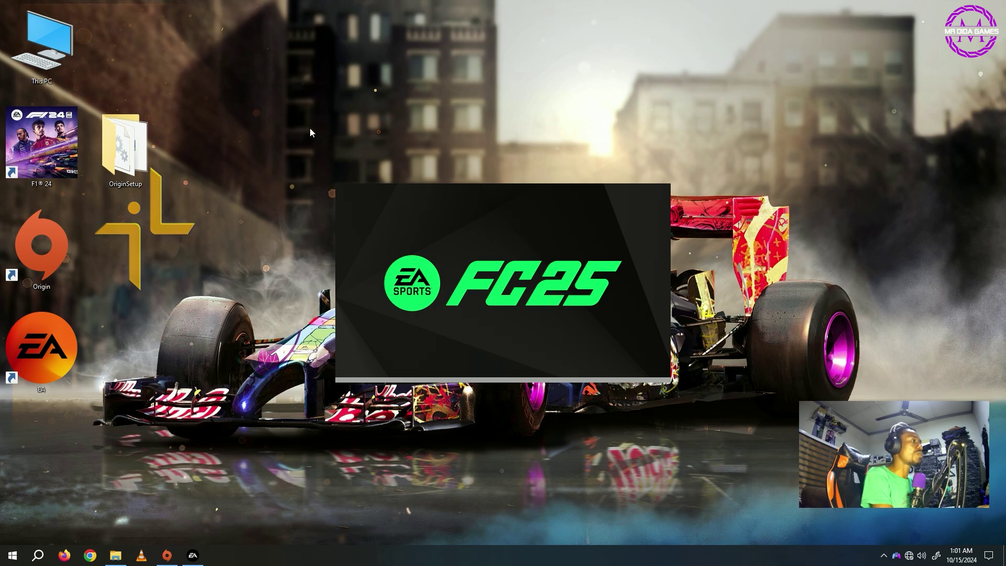
{"action": "right_click", "coordinate": [309, 128]}
{"action": "left_click", "coordinate": [317, 175]}
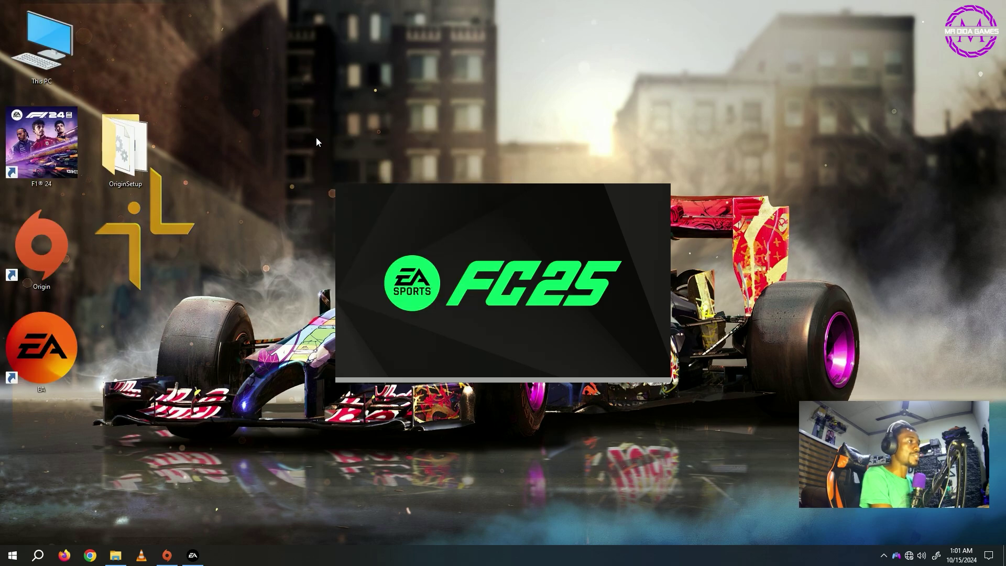
{"action": "right_click", "coordinate": [316, 138]}
{"action": "left_click", "coordinate": [348, 187]}
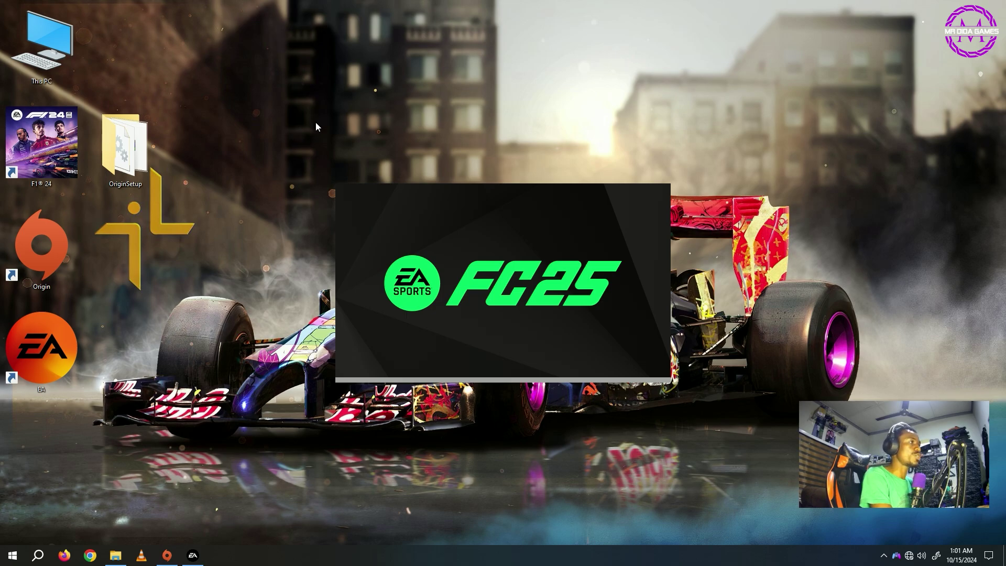
{"action": "right_click", "coordinate": [323, 146]}
{"action": "left_click", "coordinate": [352, 194]}
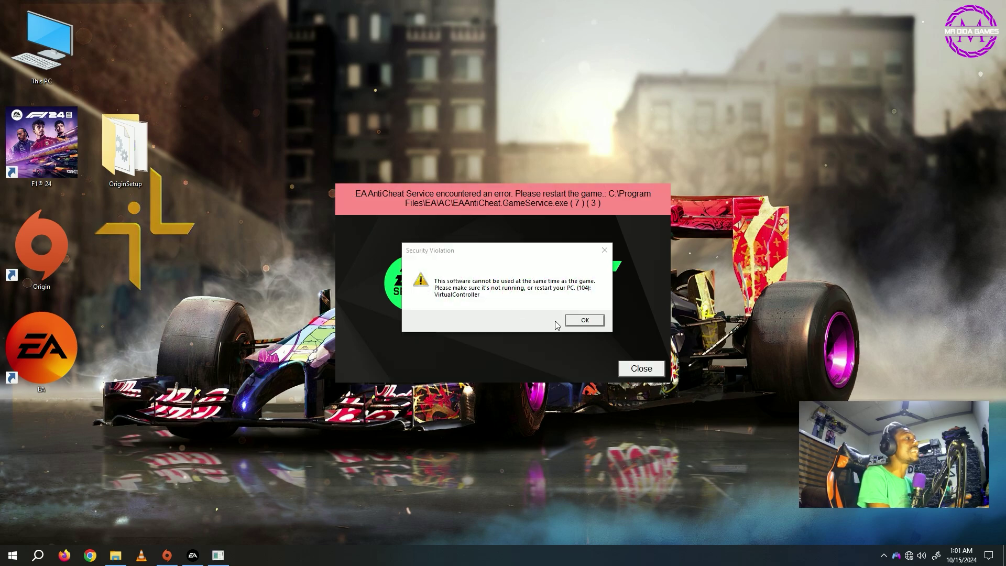
Acknowledge the Security Violation, close the EA AntiCheat error and game, and refresh the desktop.
{"action": "left_click", "coordinate": [588, 320]}
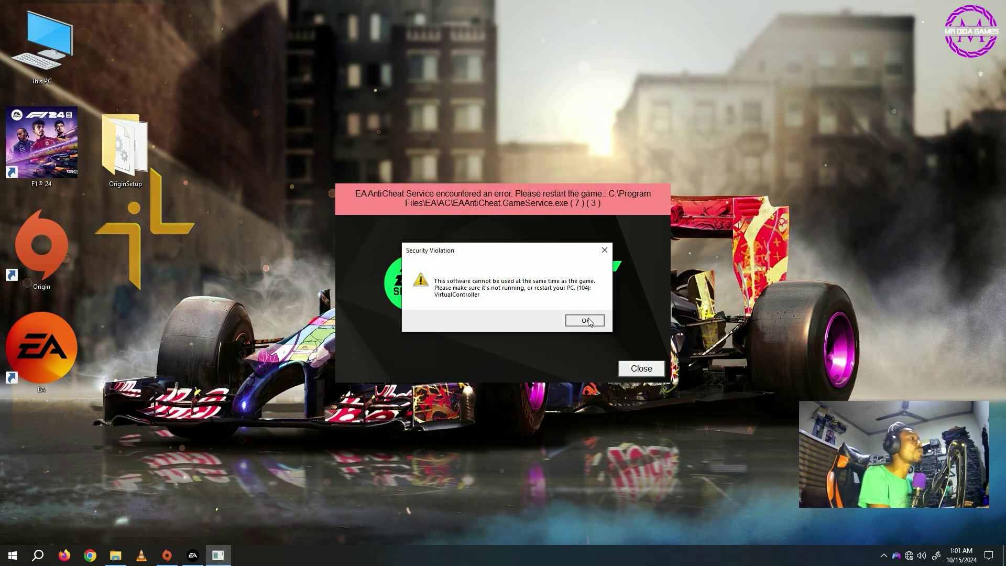
{"action": "left_click", "coordinate": [588, 321]}
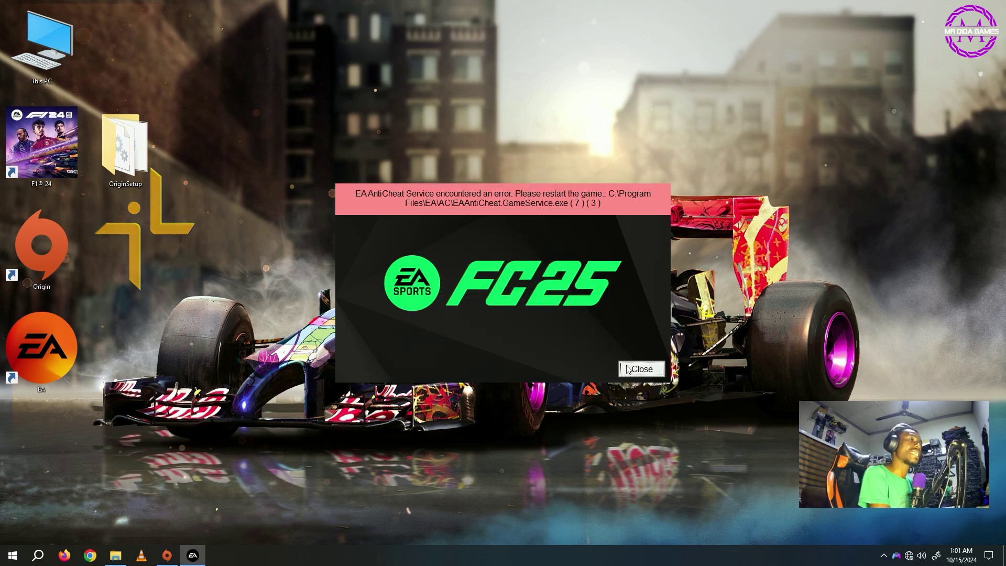
{"action": "left_click", "coordinate": [624, 367]}
{"action": "right_click", "coordinate": [511, 145]}
{"action": "left_click", "coordinate": [546, 193]}
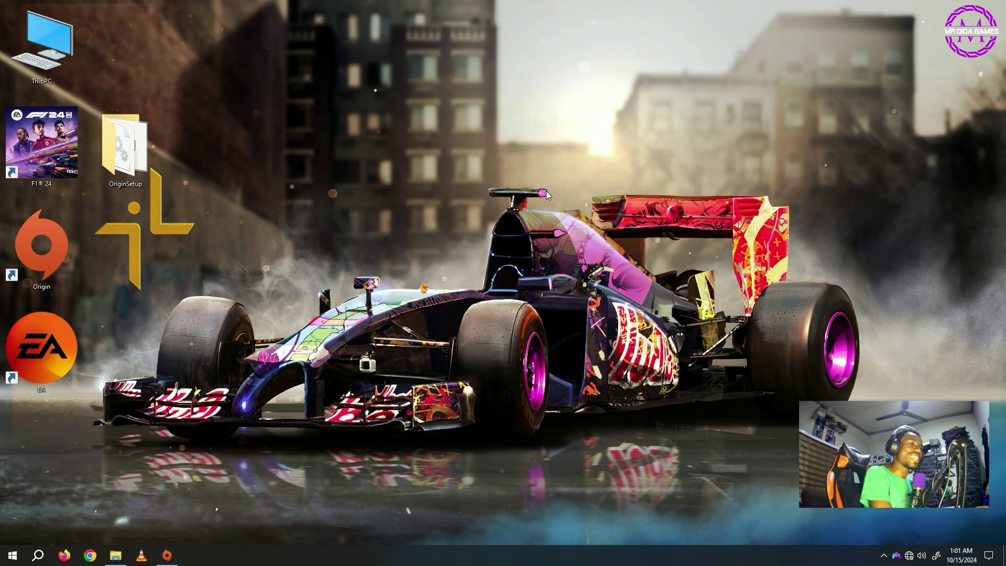